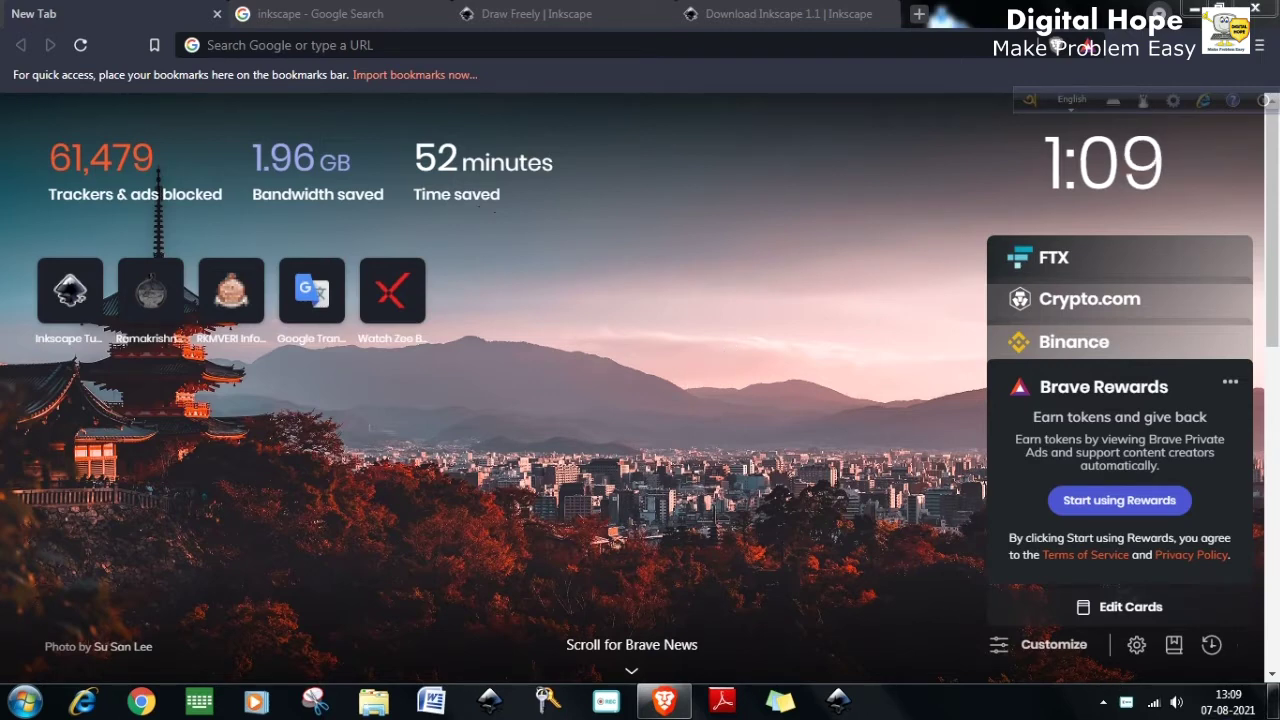
- Check in the computer's system properties whether Windows is 32-bit or 64-bit, and close the opened windows
click(1272, 701)
click(33, 702)
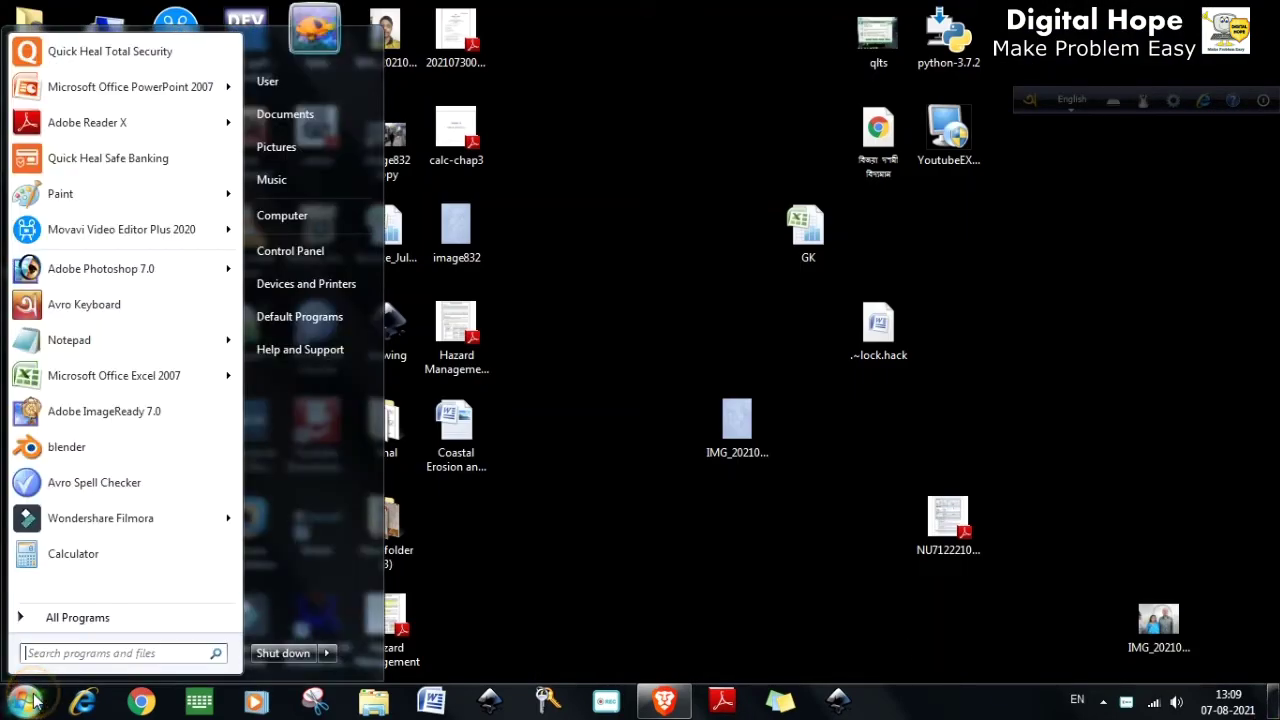
click(320, 218)
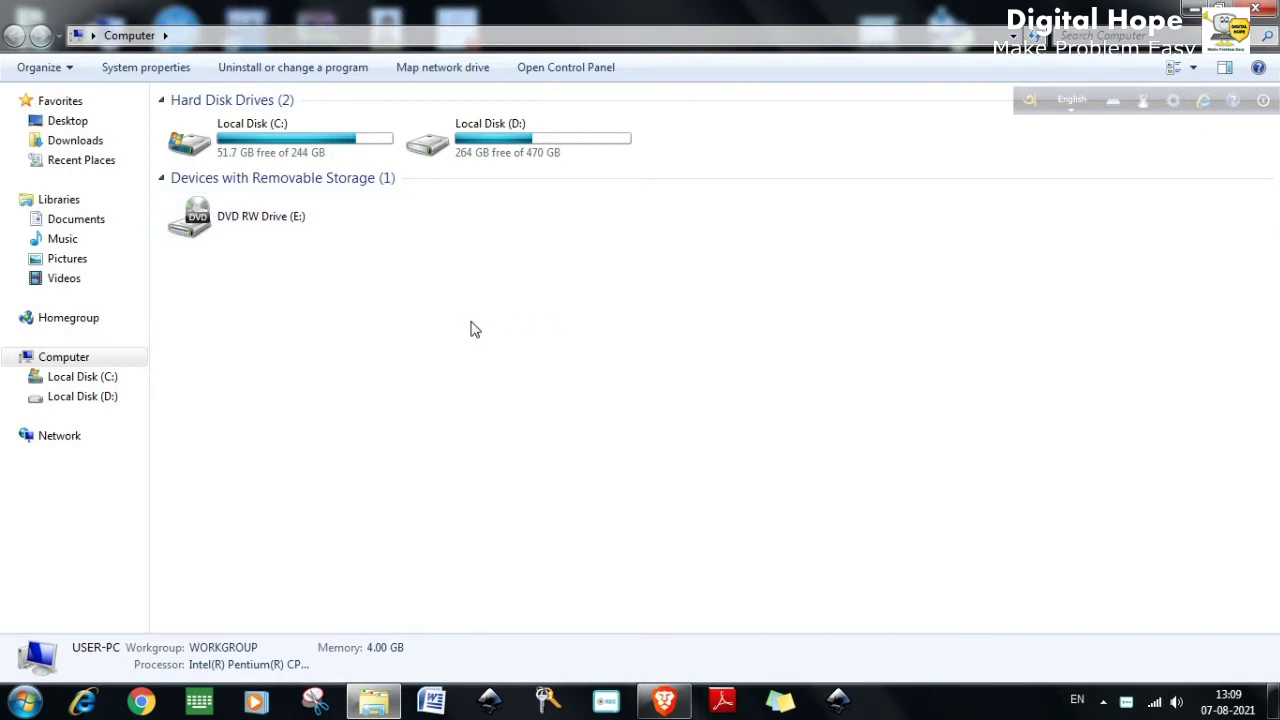
right_click(474, 329)
click(566, 498)
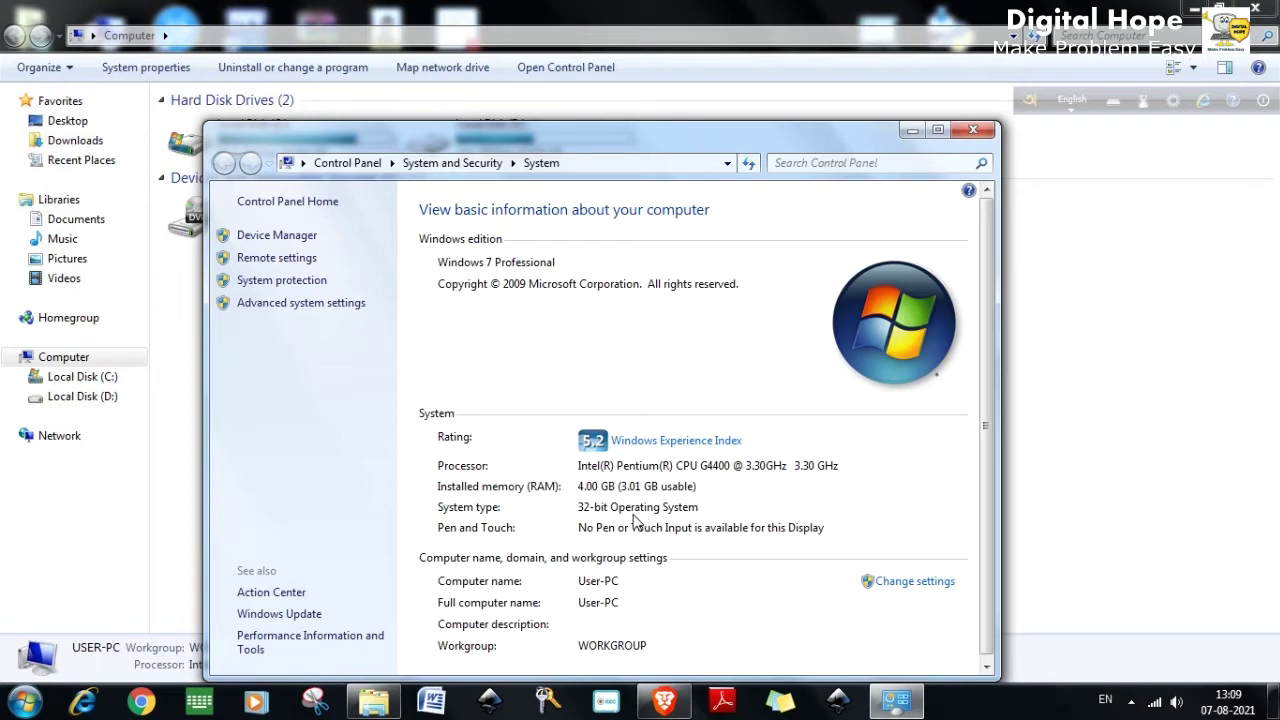
click(972, 130)
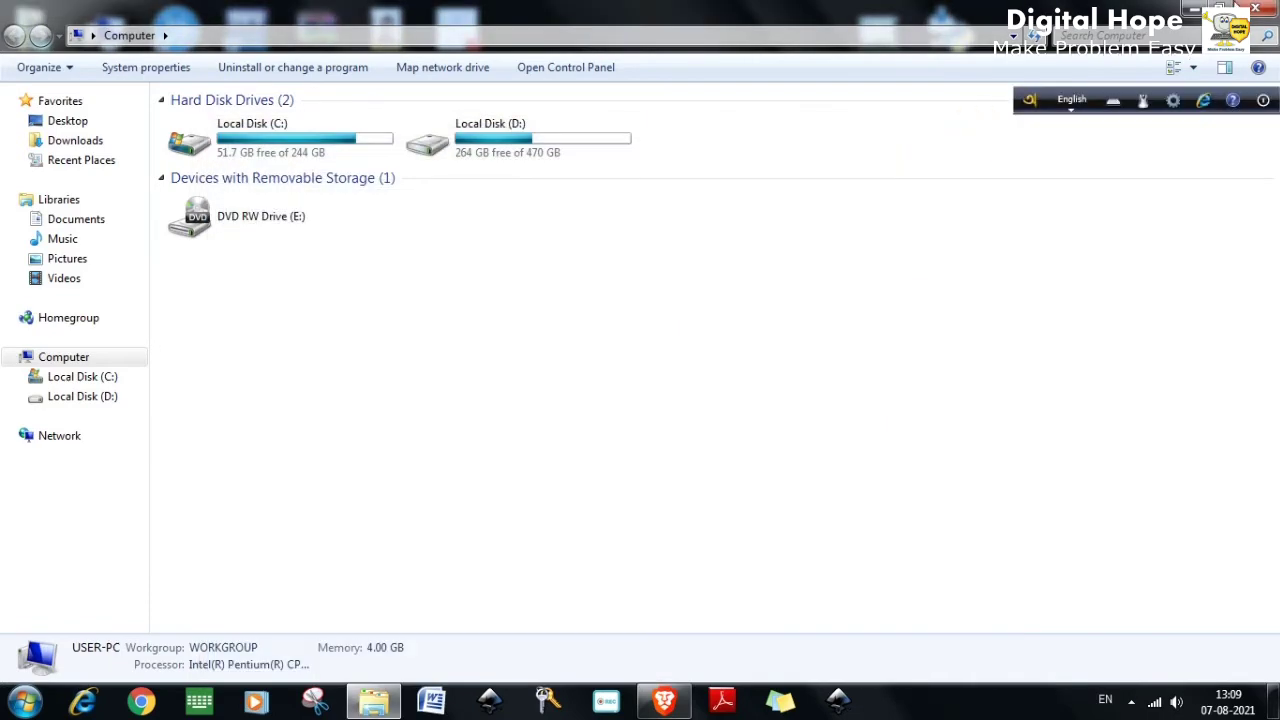
click(1255, 8)
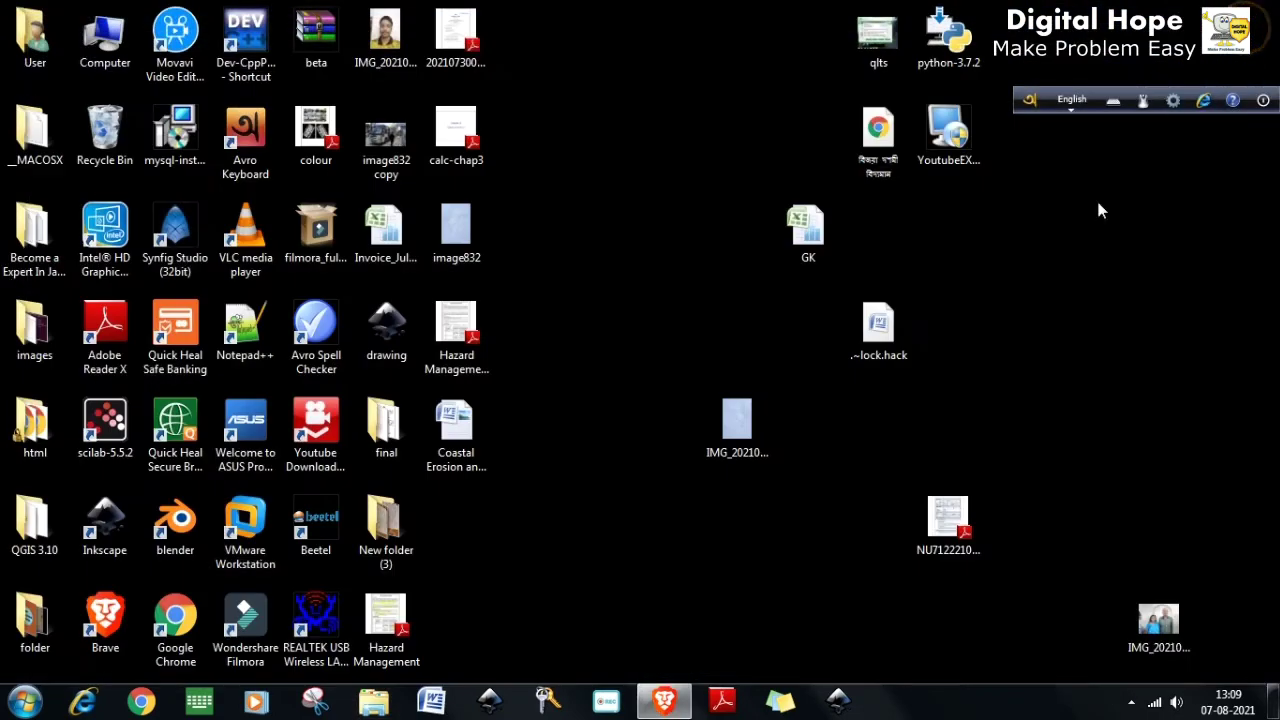
- Switch to the Brave browser and search the web for inkscape
click(666, 702)
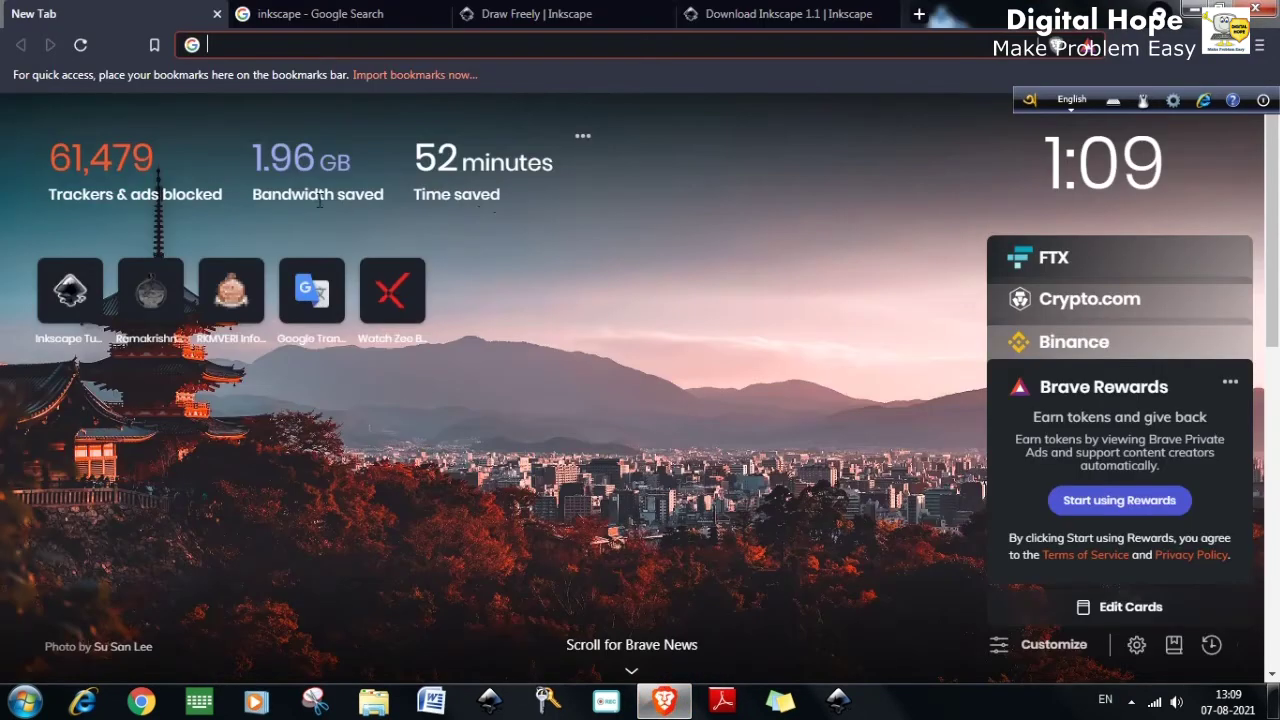
text(in)
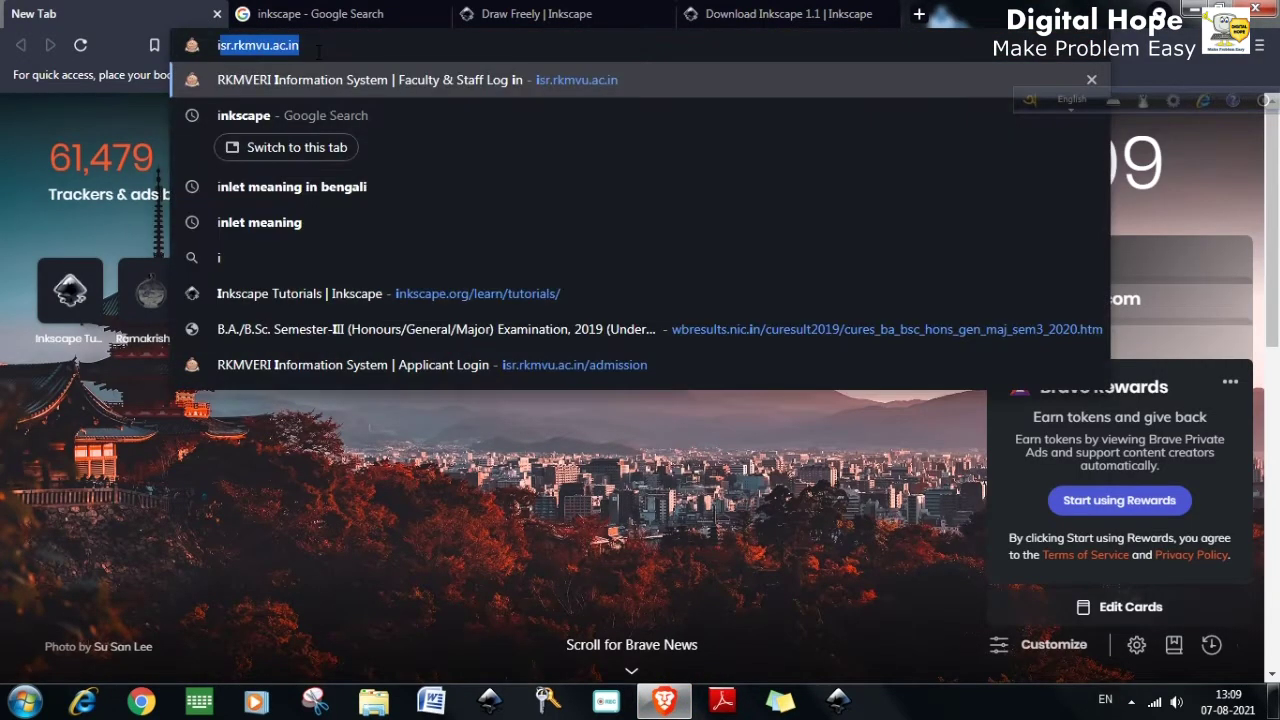
text(kscape)
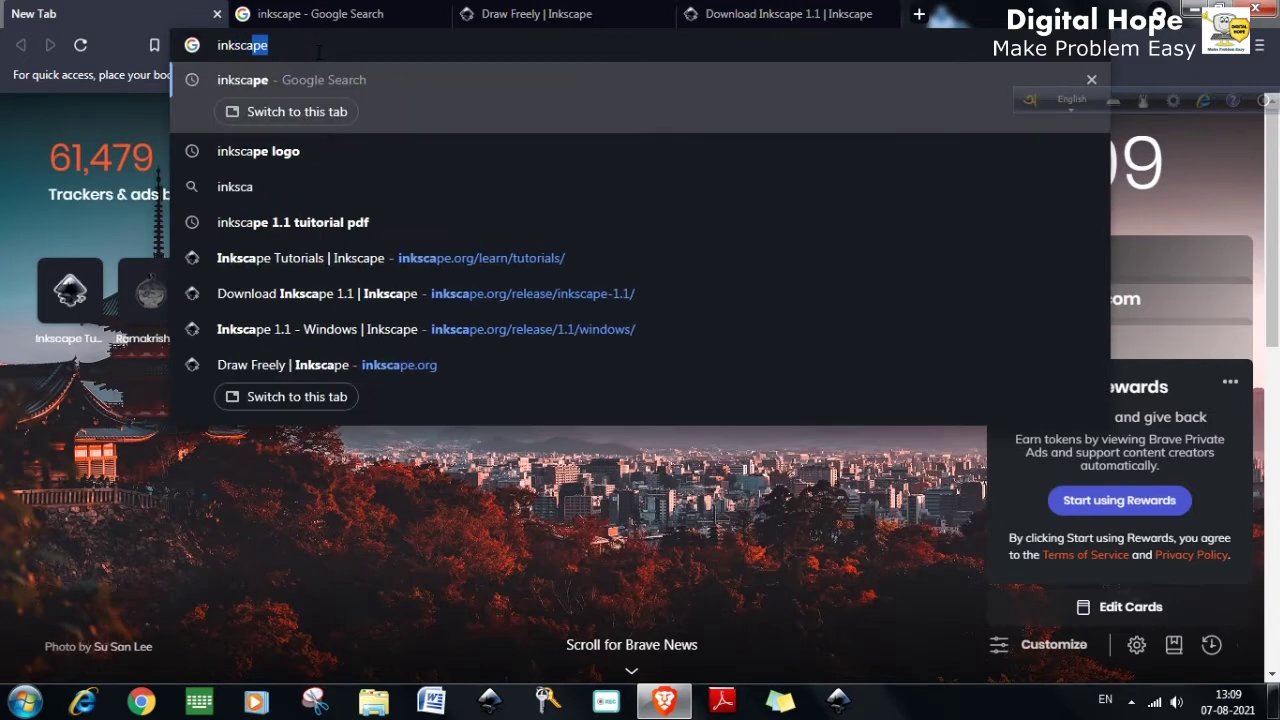
key(Delete)
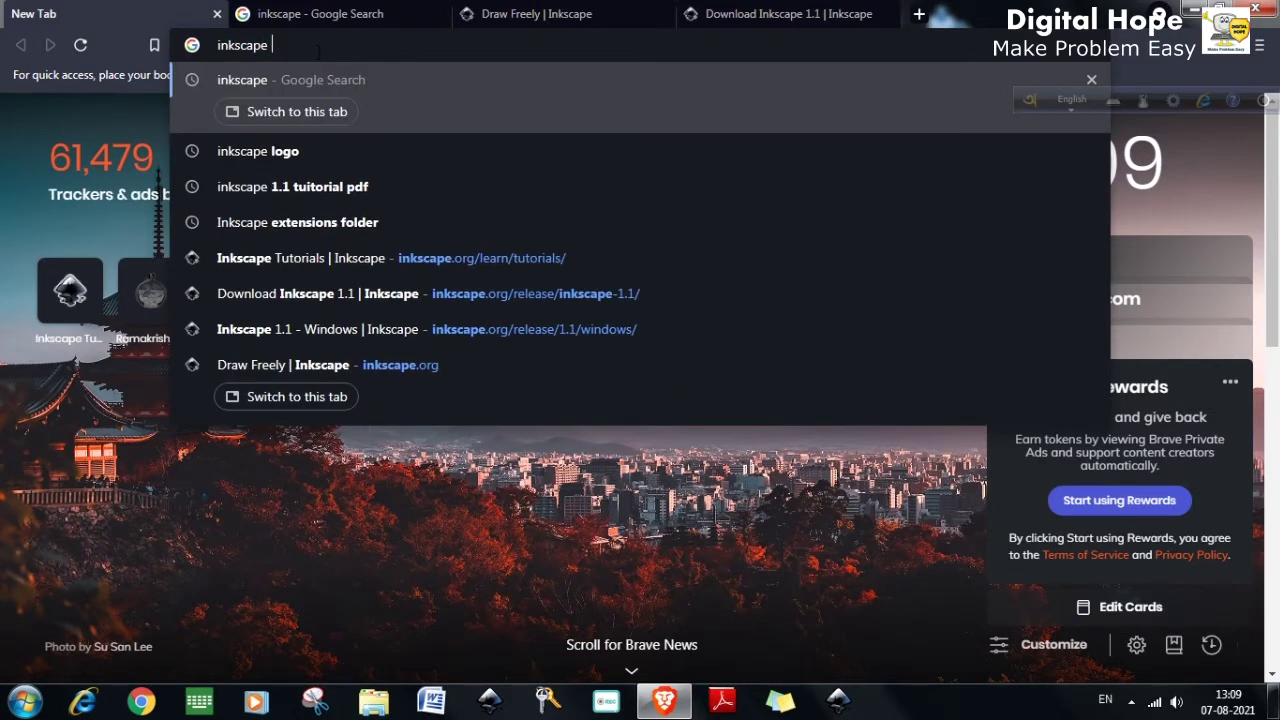
key(Return)
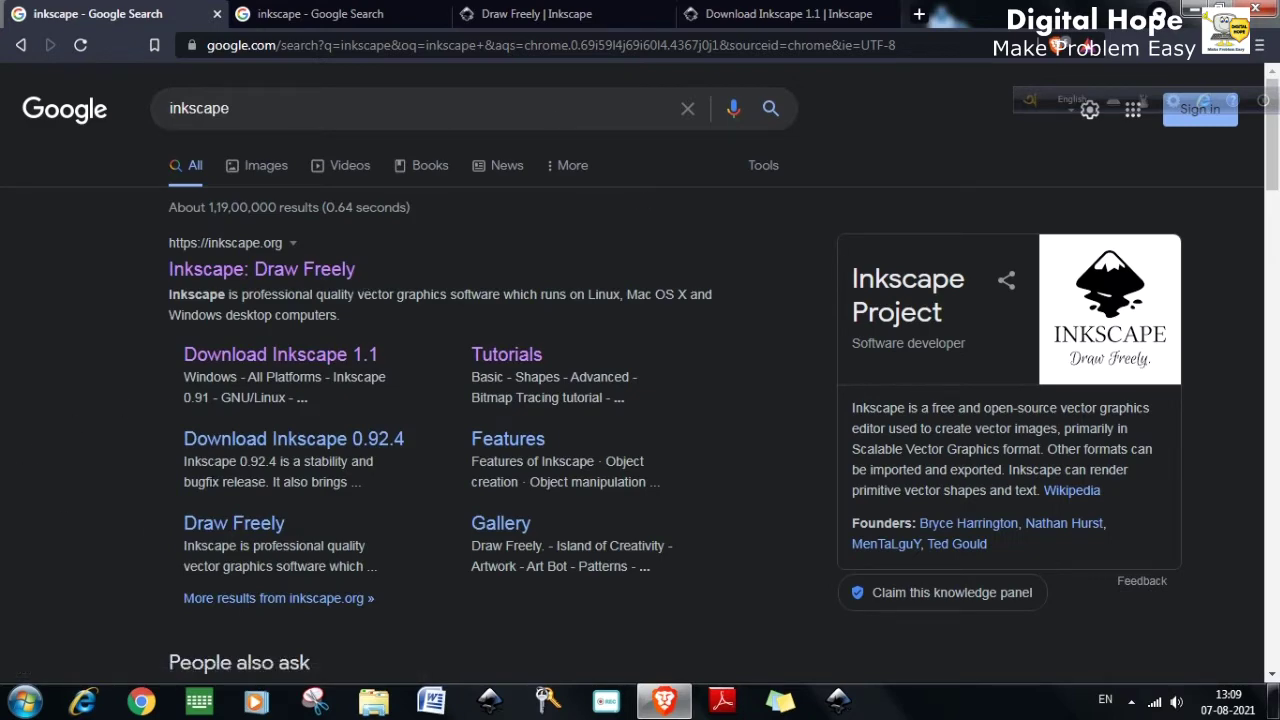
- Open the official Inkscape website from the search results and go to its download page
click(298, 277)
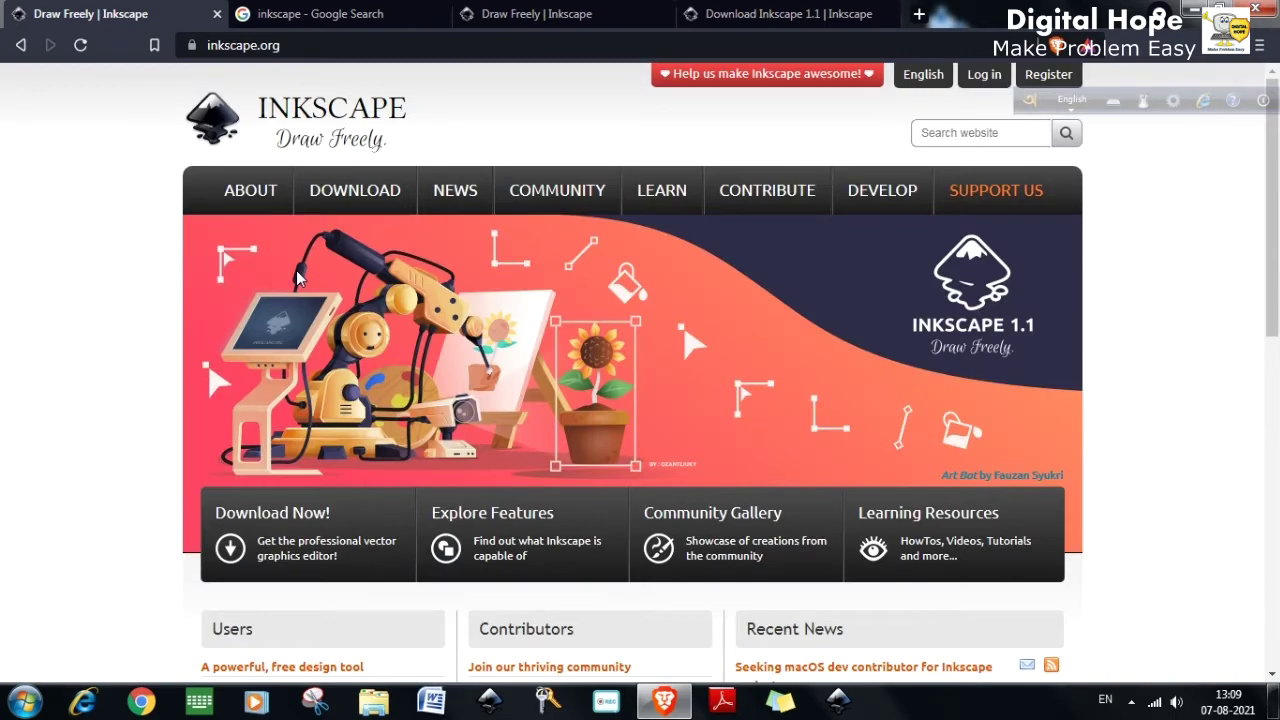
scroll(298, 278, down, 3)
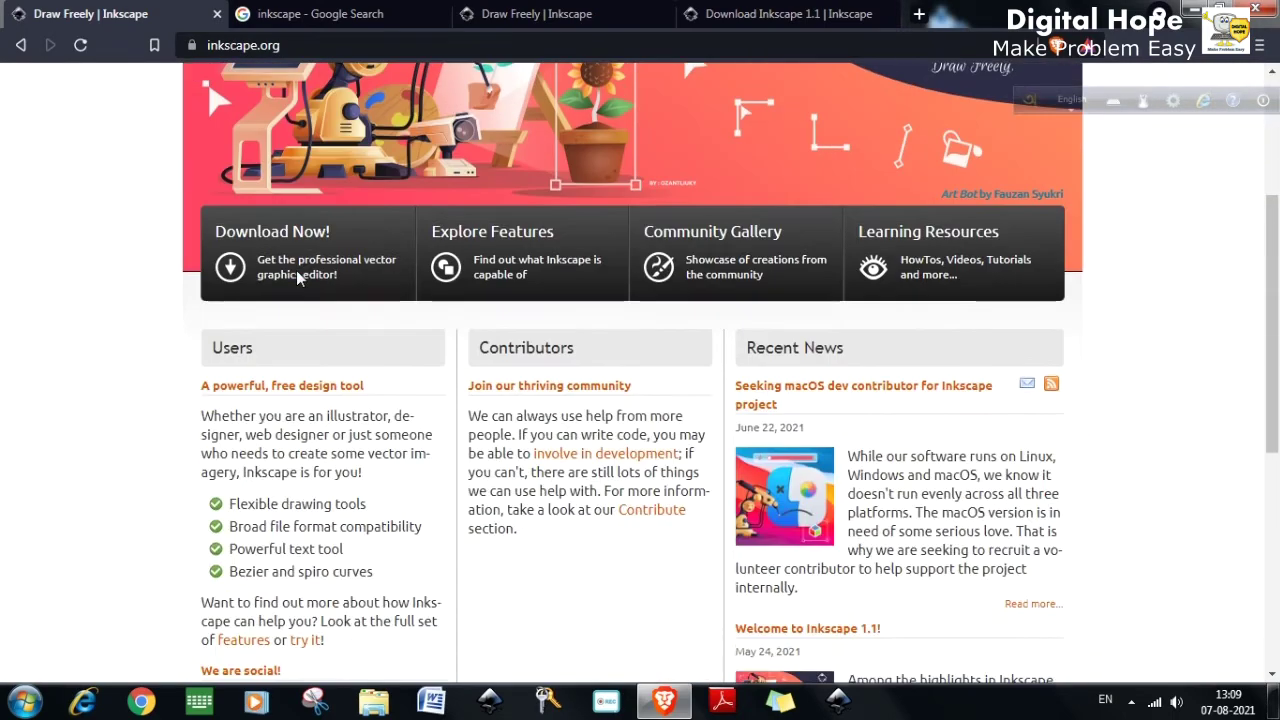
scroll(298, 278, up, 2)
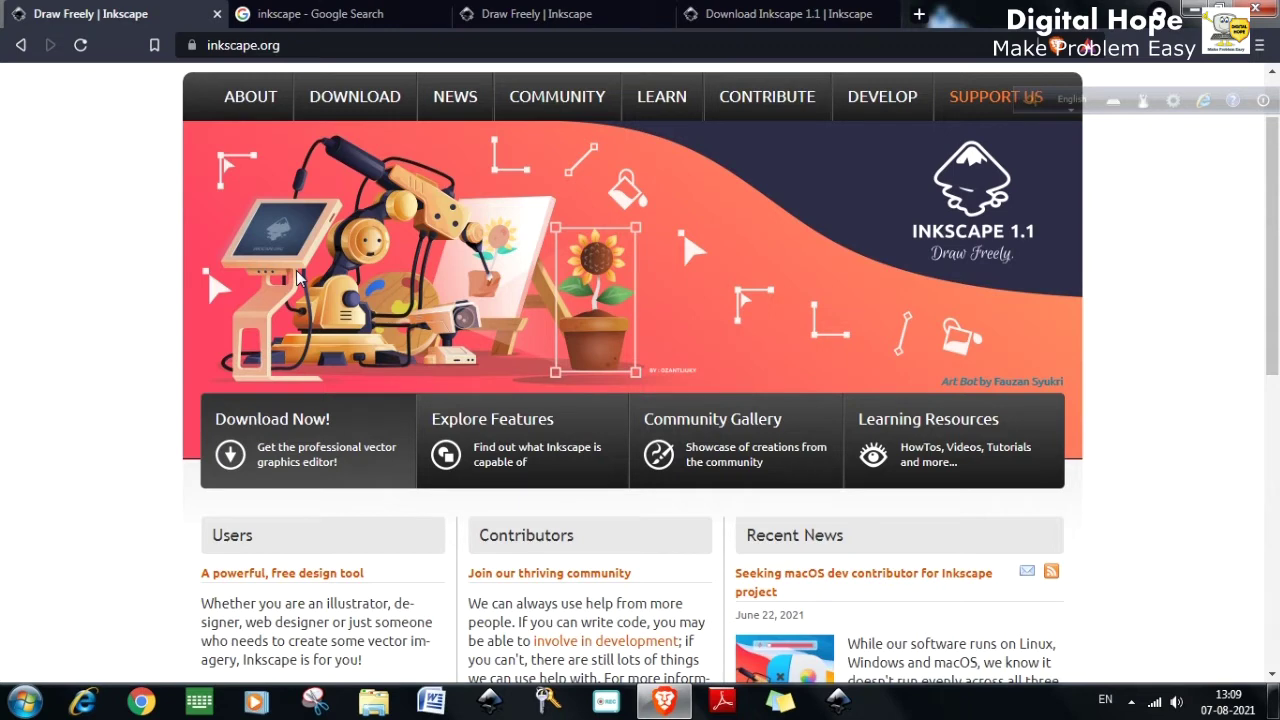
click(267, 466)
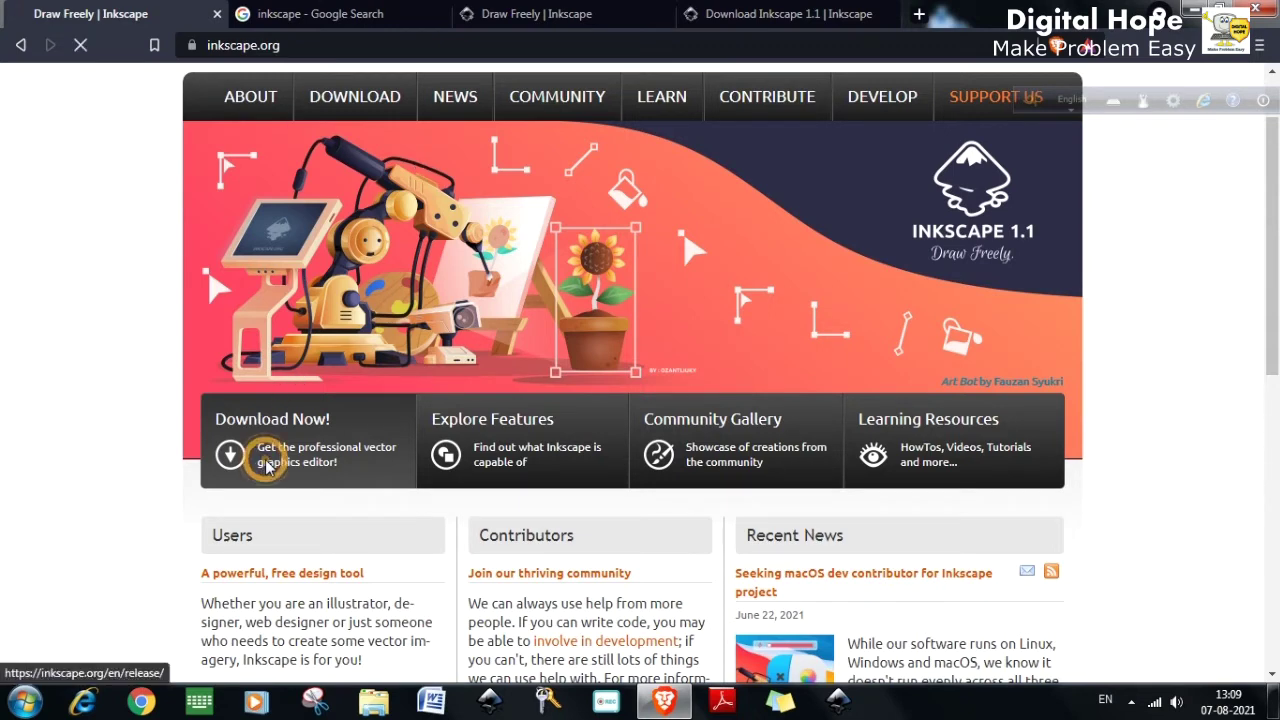
- Look through the Inkscape 1.1 release notes, the version list and the available platforms
scroll(320, 418, down, 1)
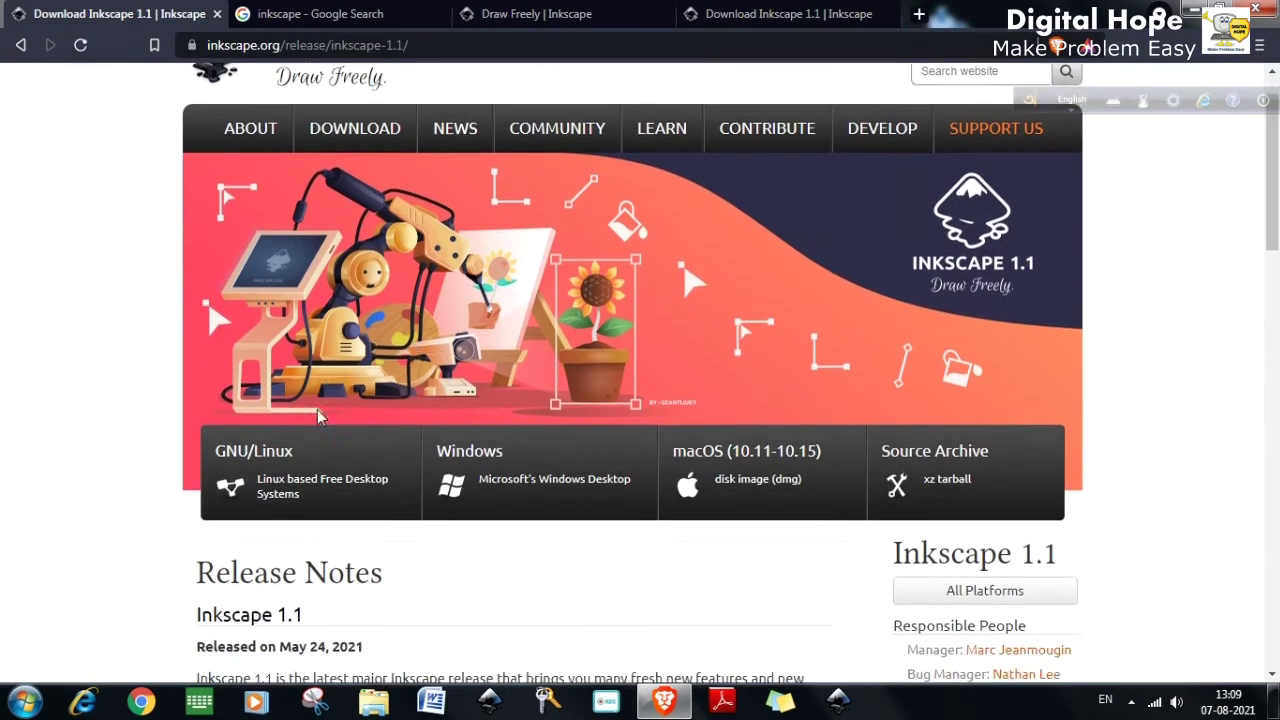
scroll(320, 418, down, 3)
scroll(985, 420, up, 3)
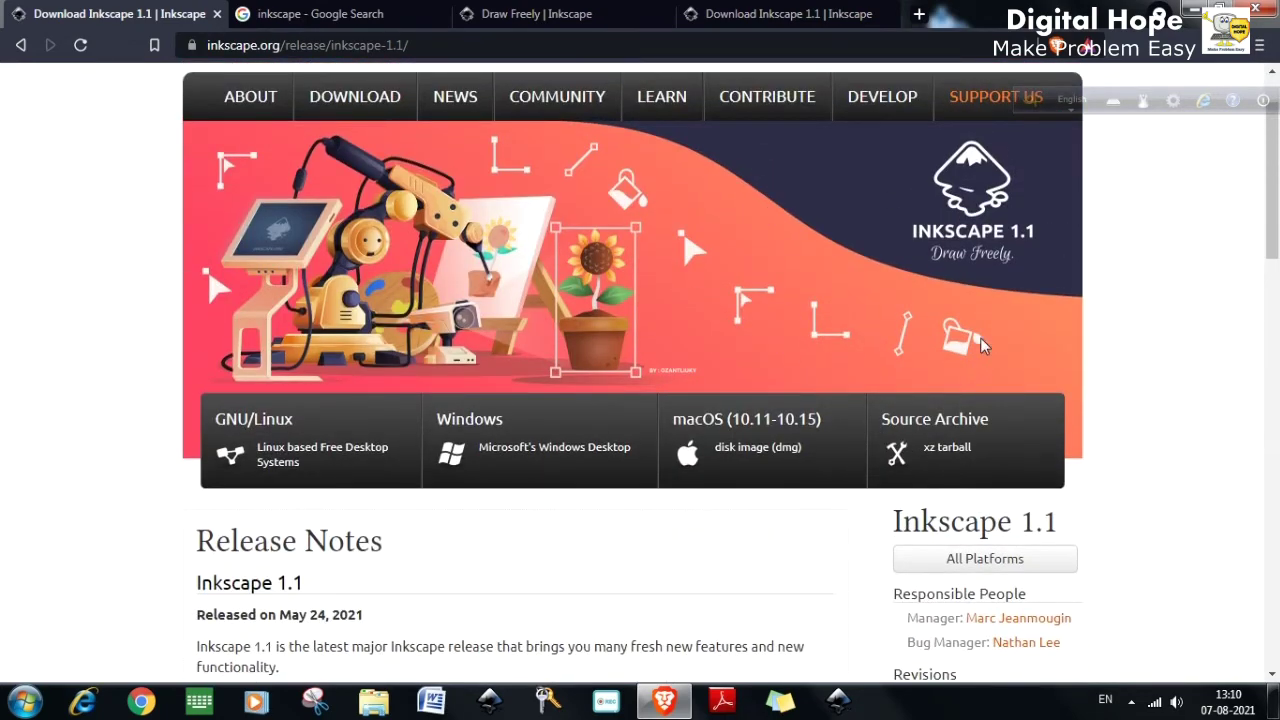
scroll(535, 342, down, 3)
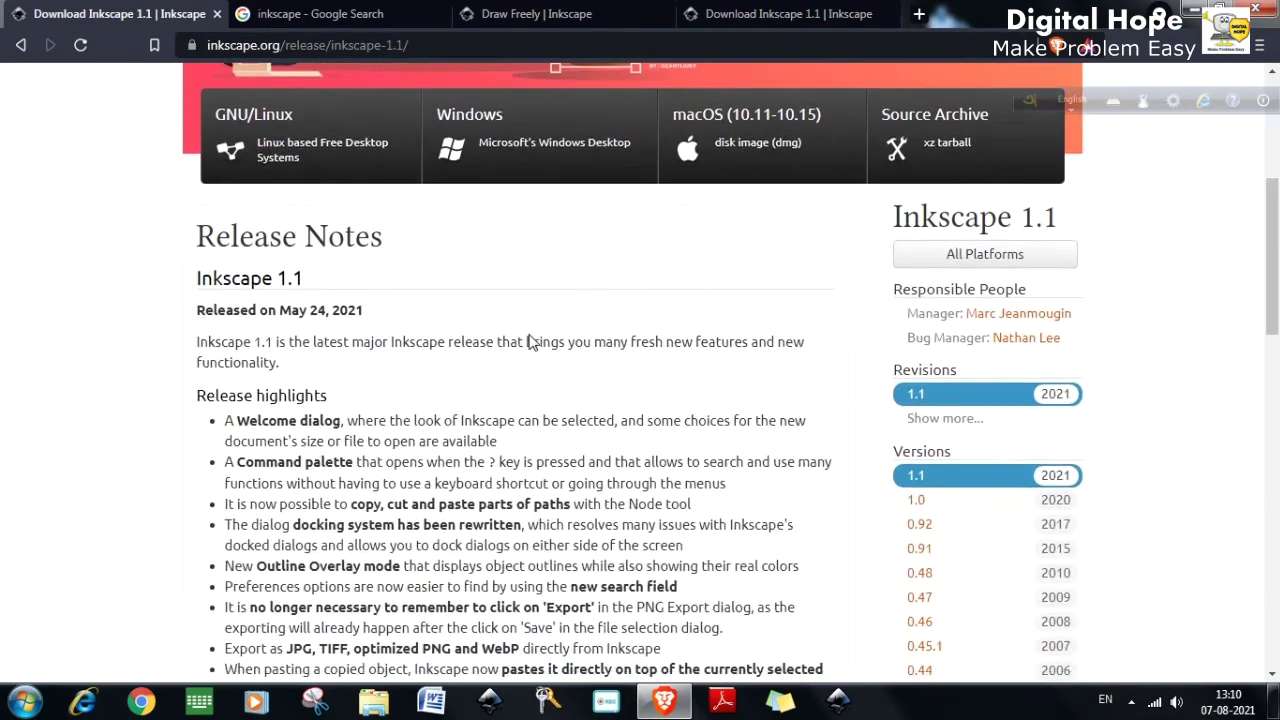
scroll(530, 342, down, 3)
scroll(523, 340, down, 1)
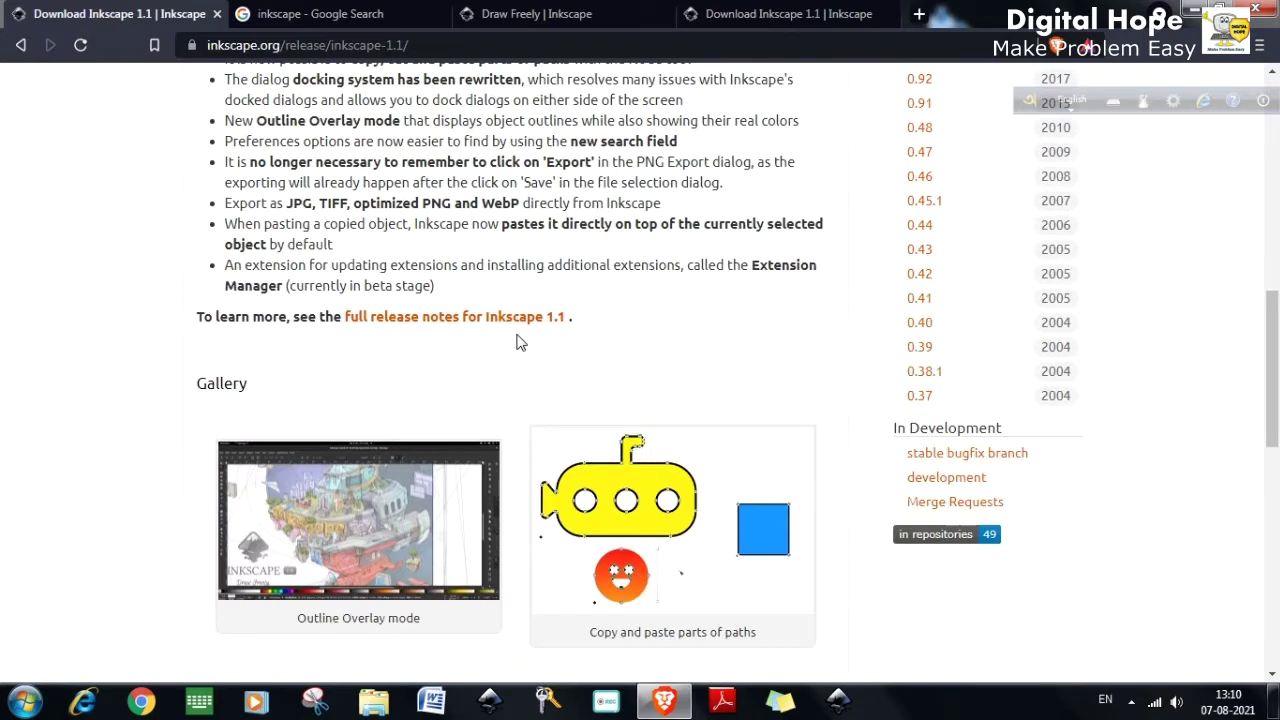
scroll(519, 342, up, 6)
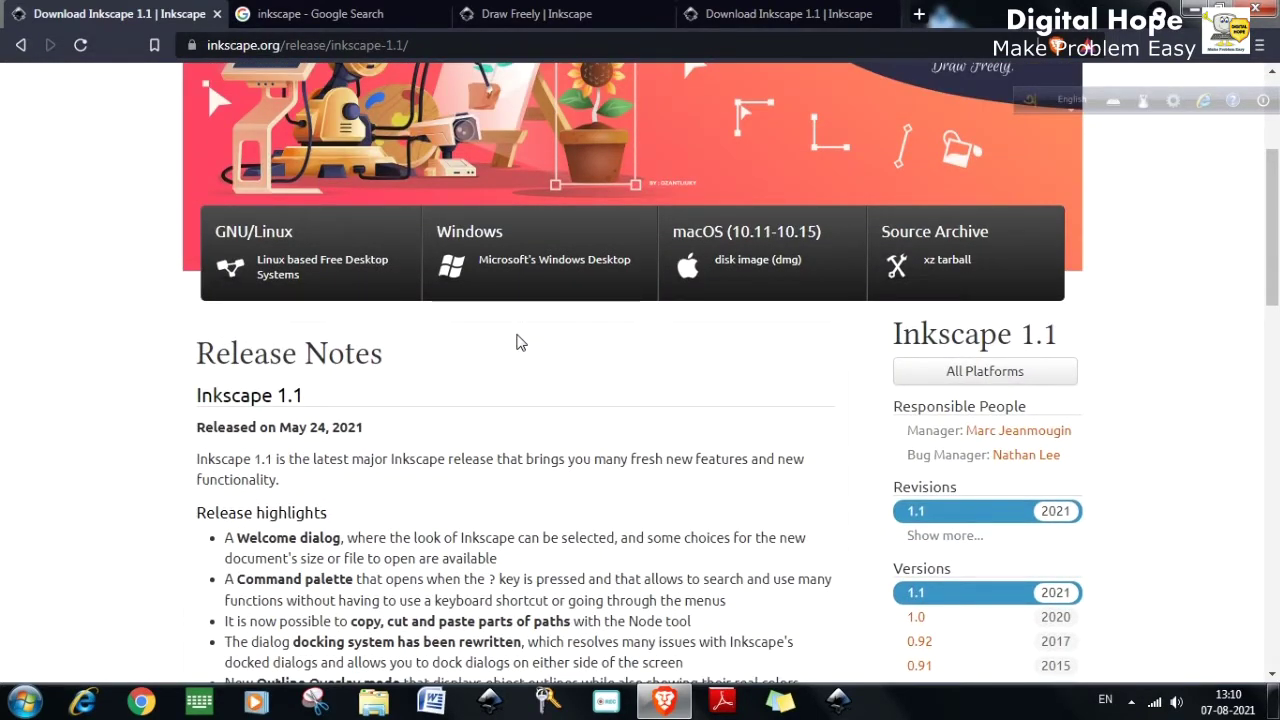
scroll(519, 342, down, 1)
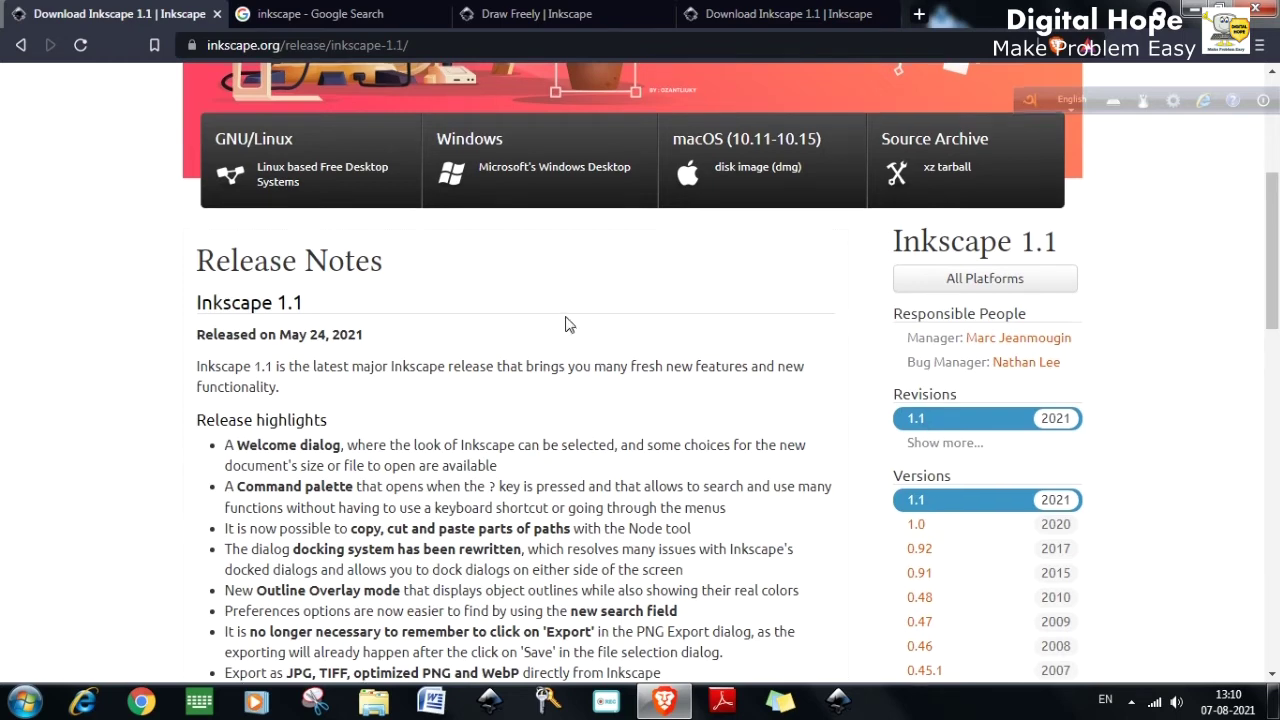
scroll(565, 318, up, 3)
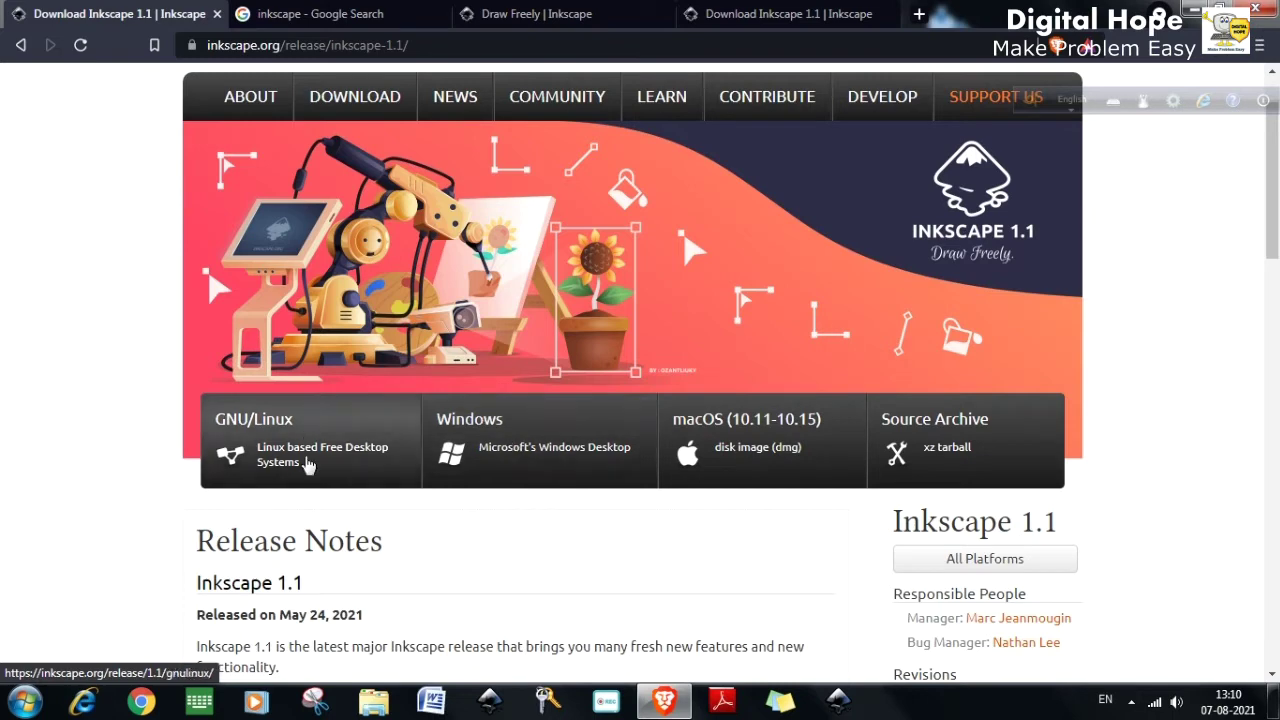
- Choose the Windows version of Inkscape 1.1 with 32-bit architecture
click(491, 452)
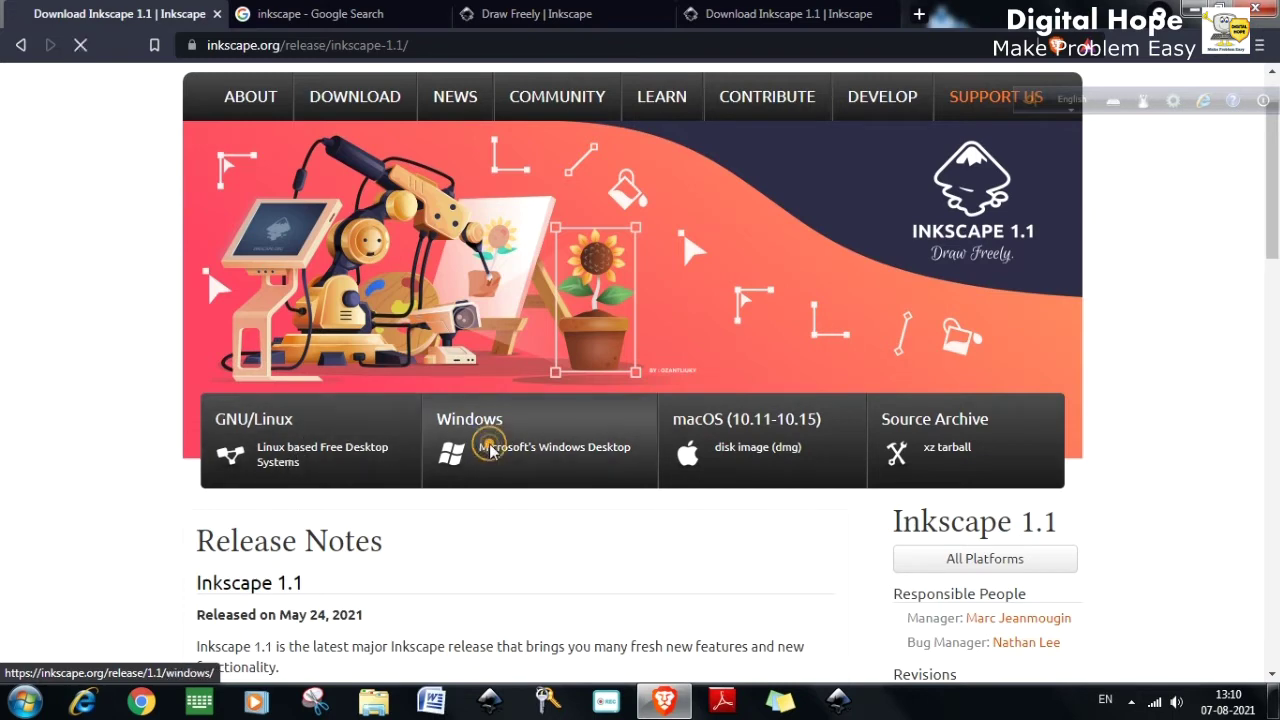
scroll(491, 452, down, 2)
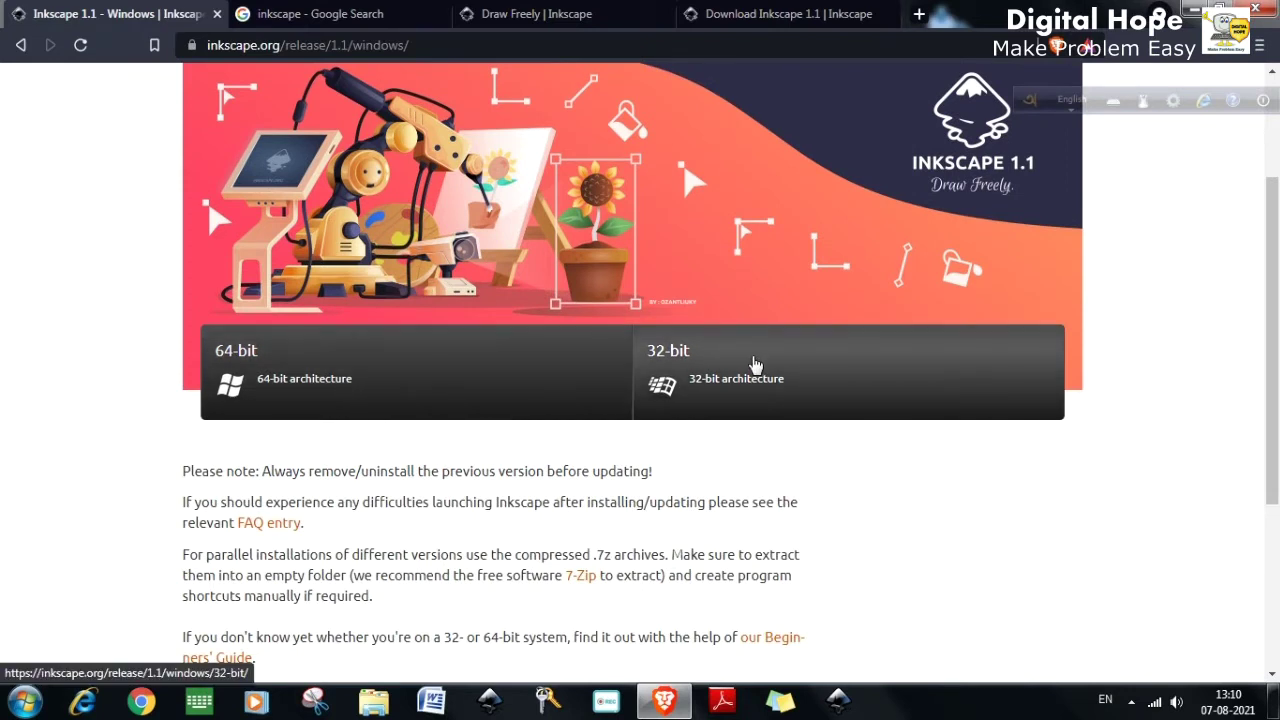
click(755, 365)
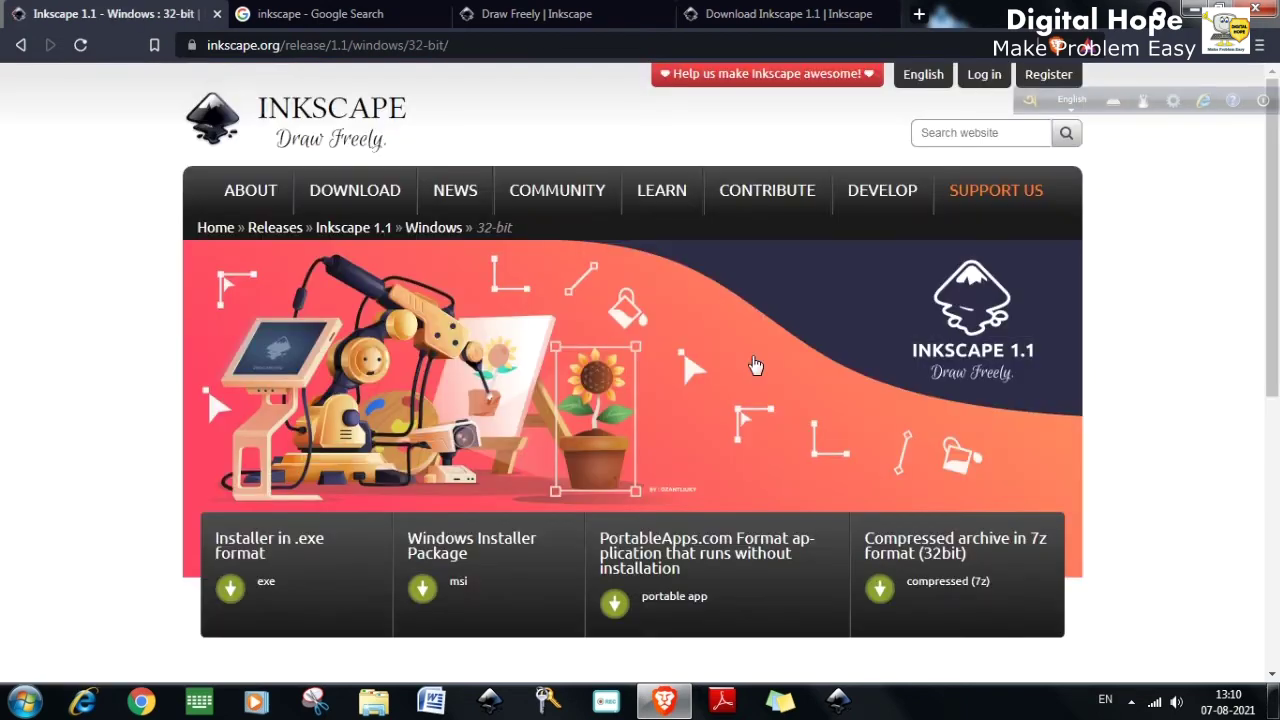
- Request the 32-bit installer in .exe format and cancel saving the file
scroll(755, 365, down, 1)
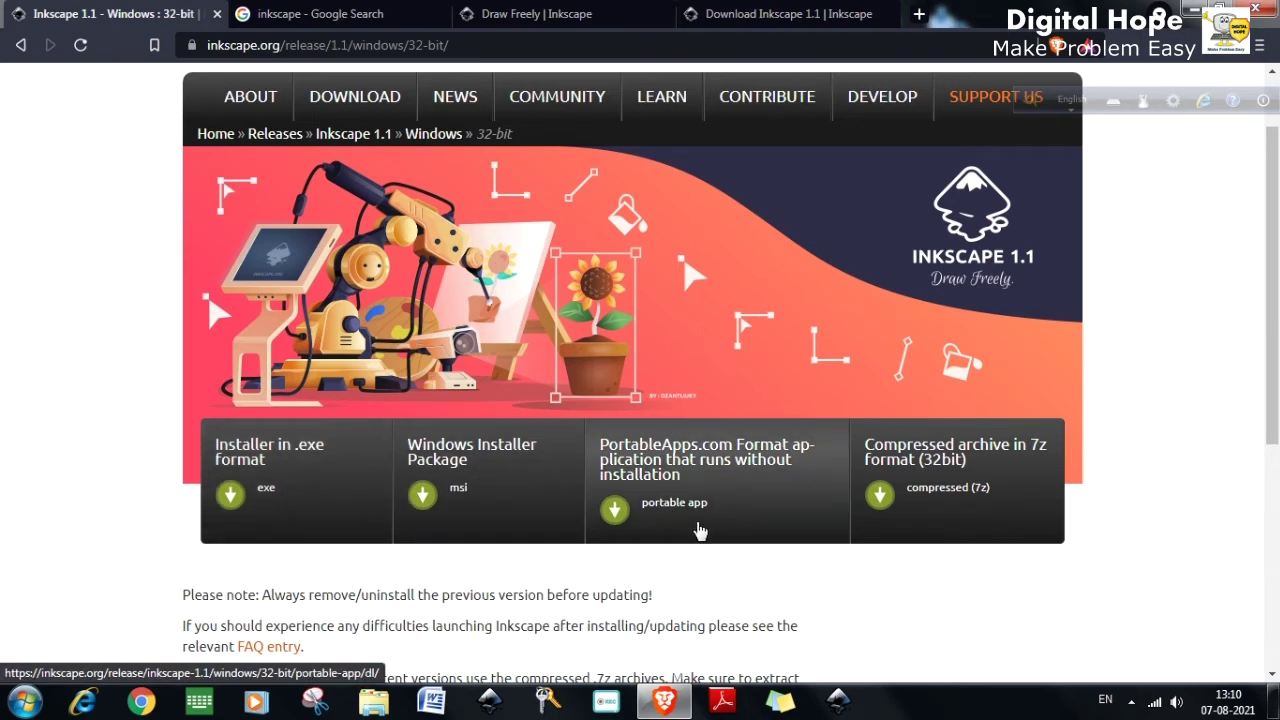
scroll(931, 510, down, 2)
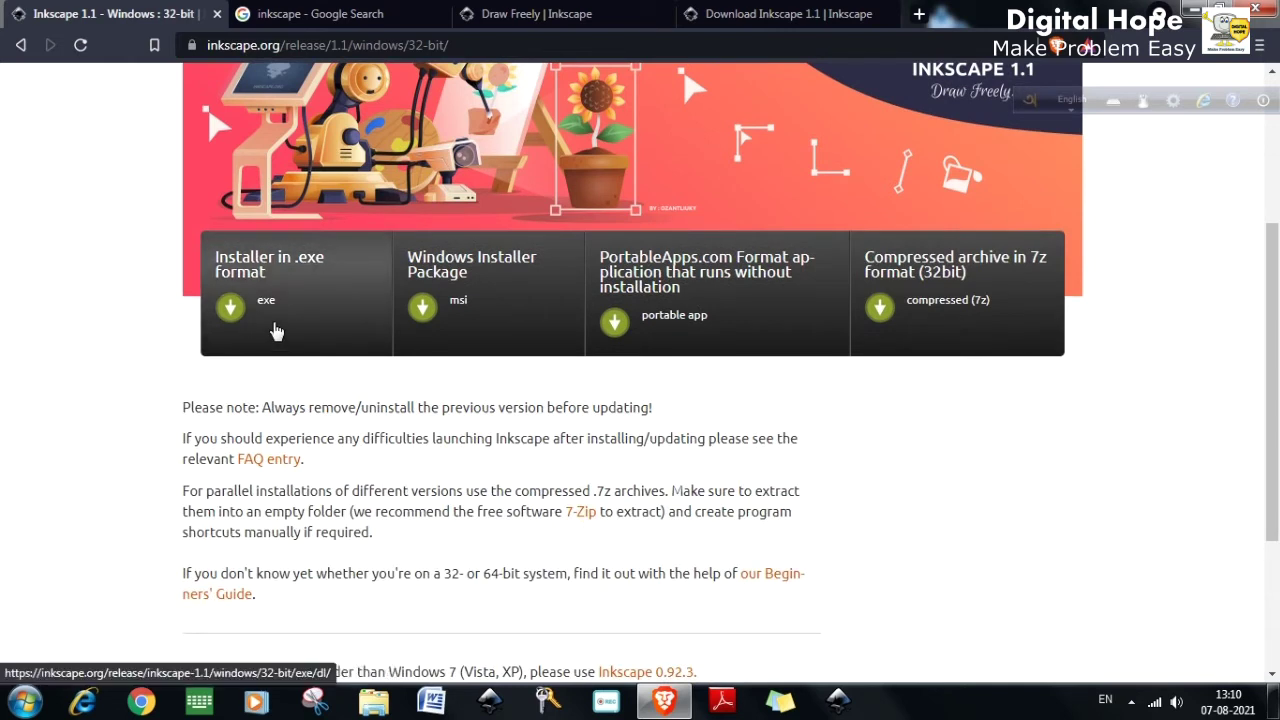
click(277, 331)
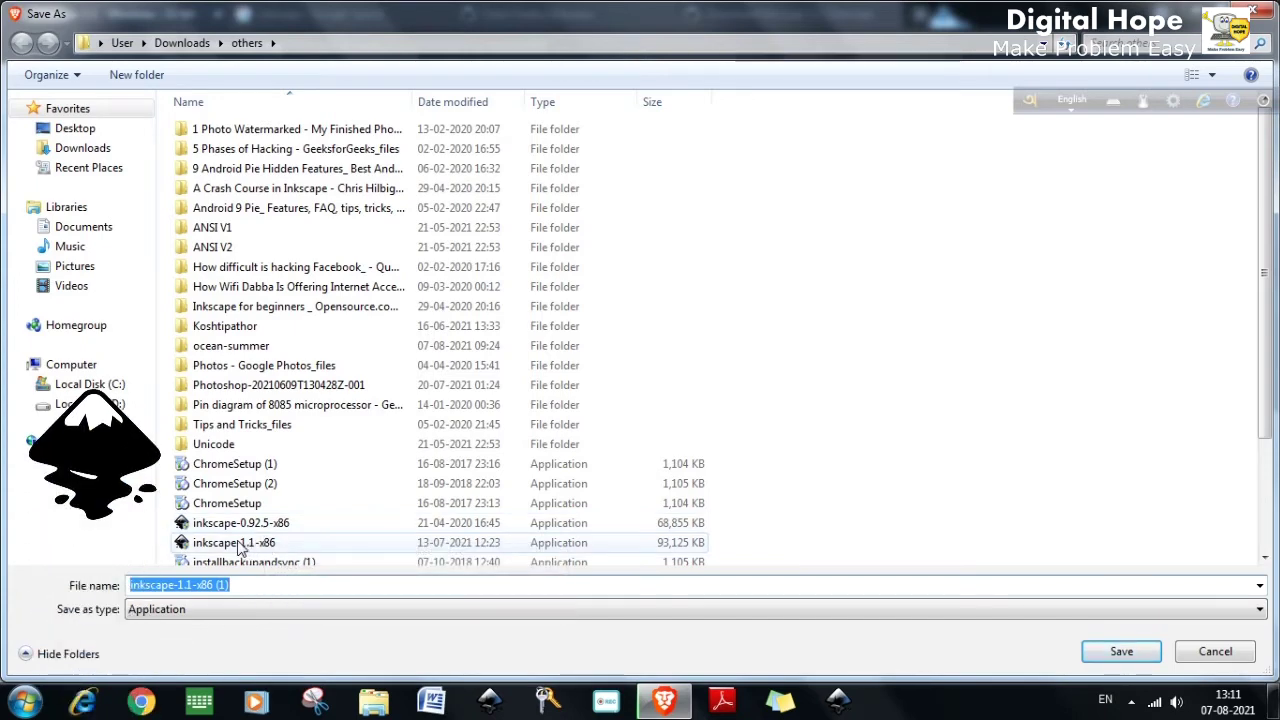
click(1262, 14)
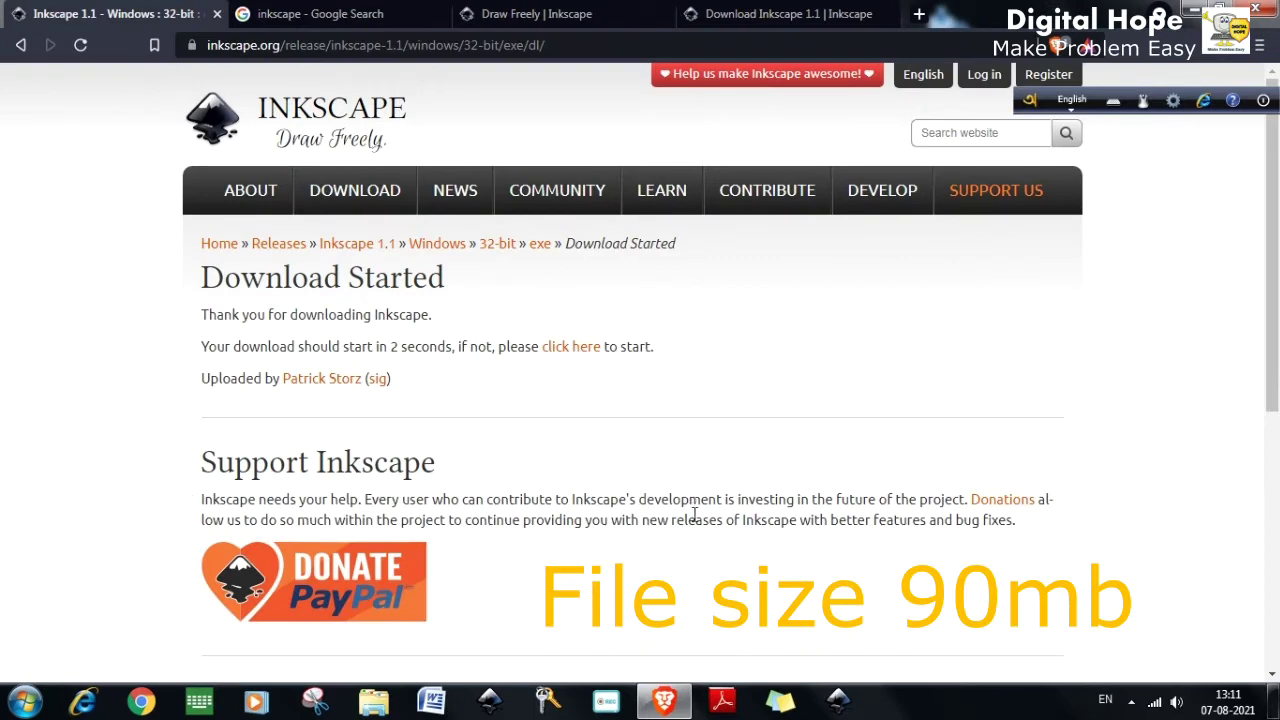
- Run the existing inkscape-1.1-x86 installer from the others folder inside Downloads
click(1273, 702)
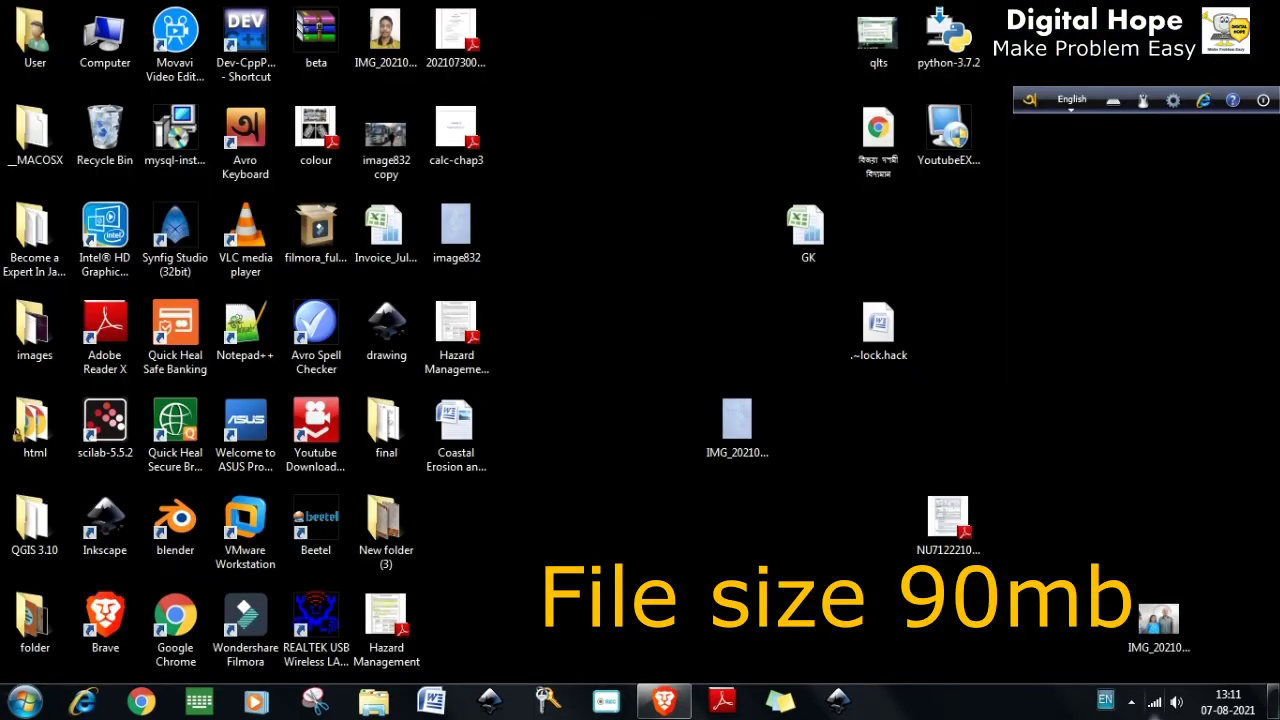
double_click(35, 640)
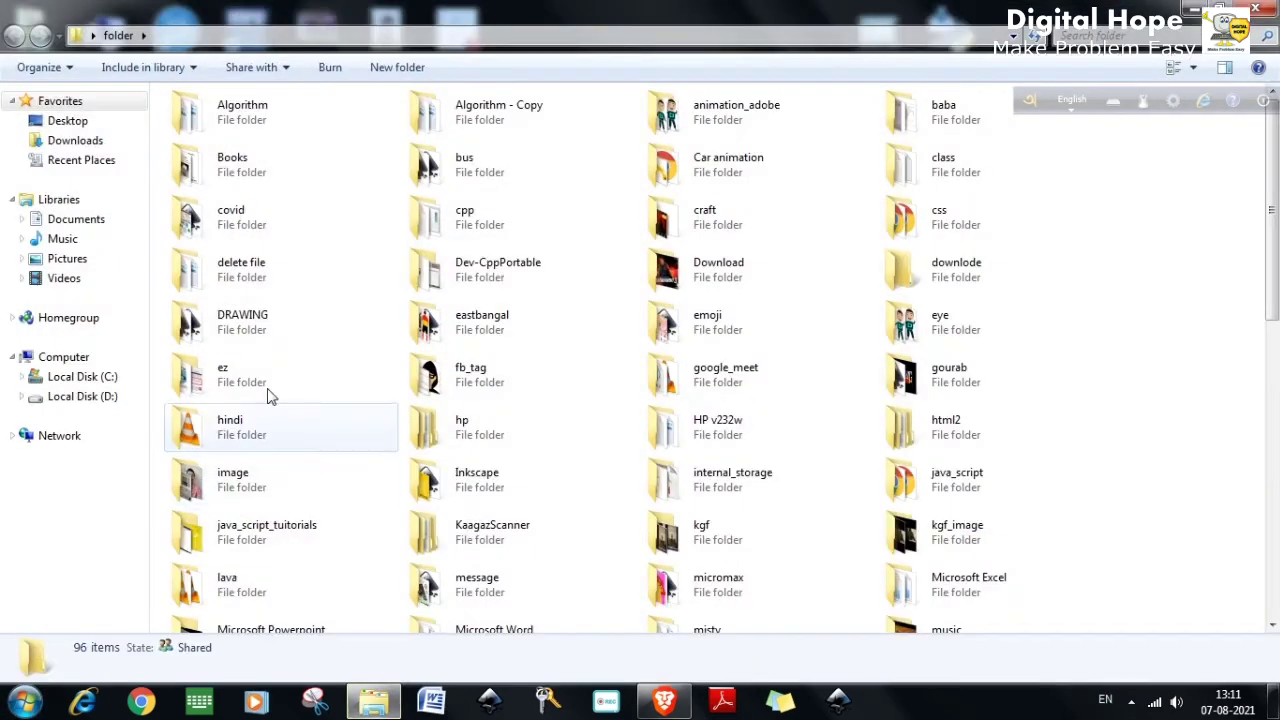
click(96, 148)
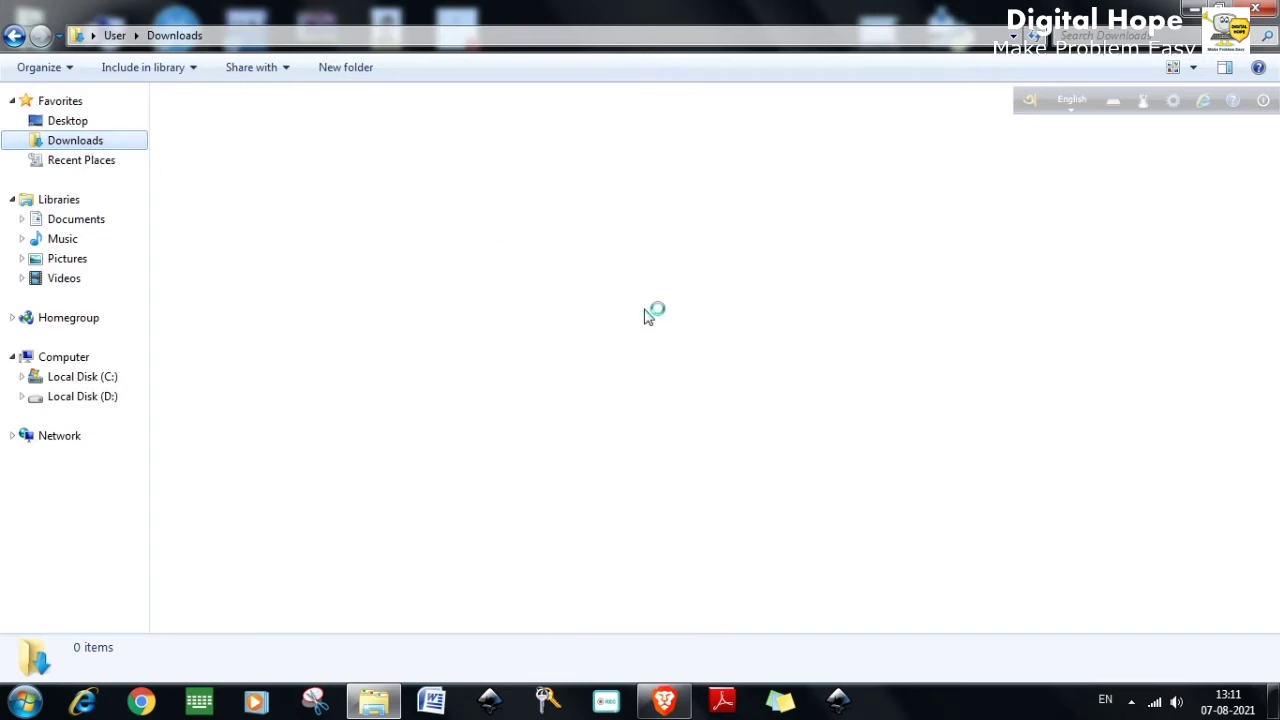
double_click(456, 128)
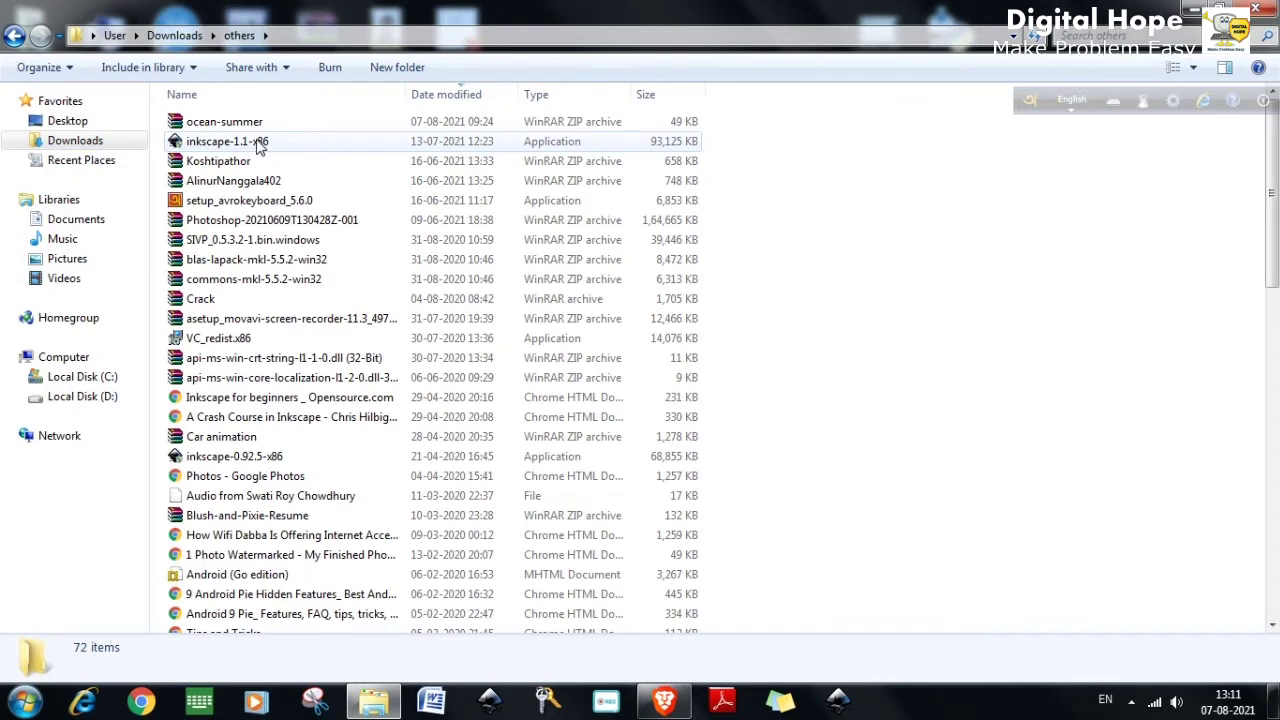
double_click(258, 143)
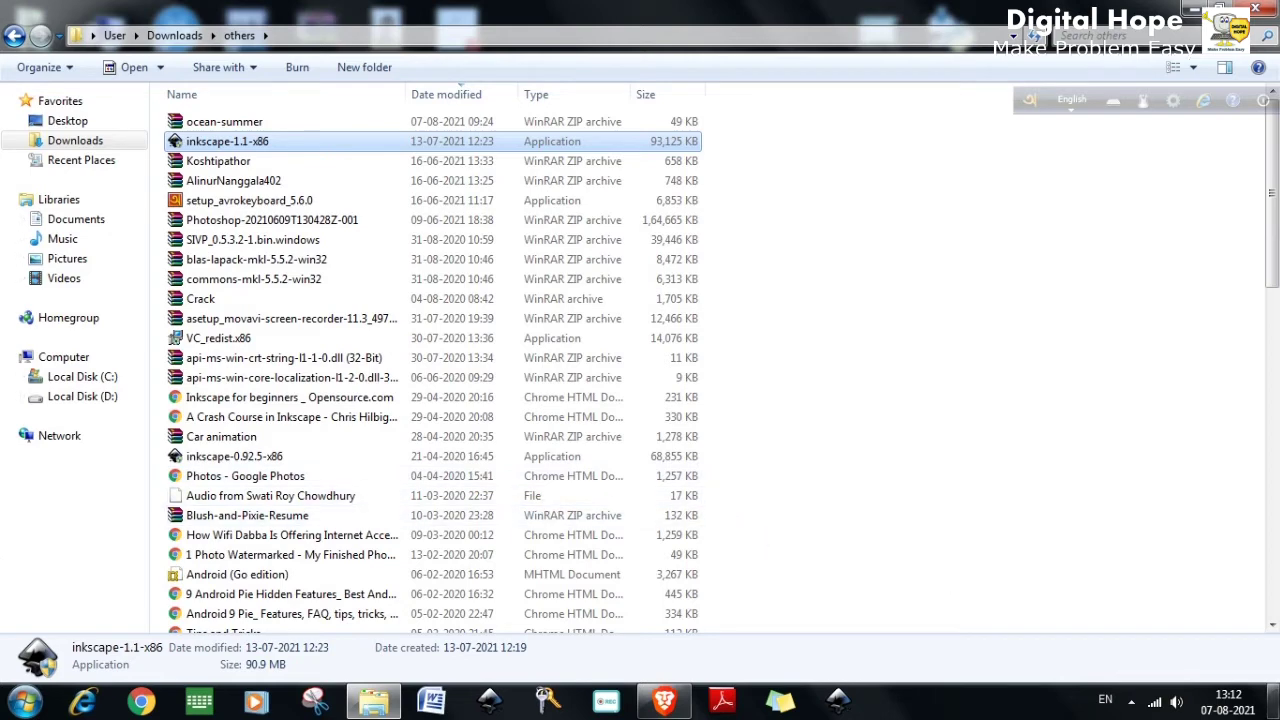
- Return to the desktop and launch Inkscape 1.1
click(1272, 692)
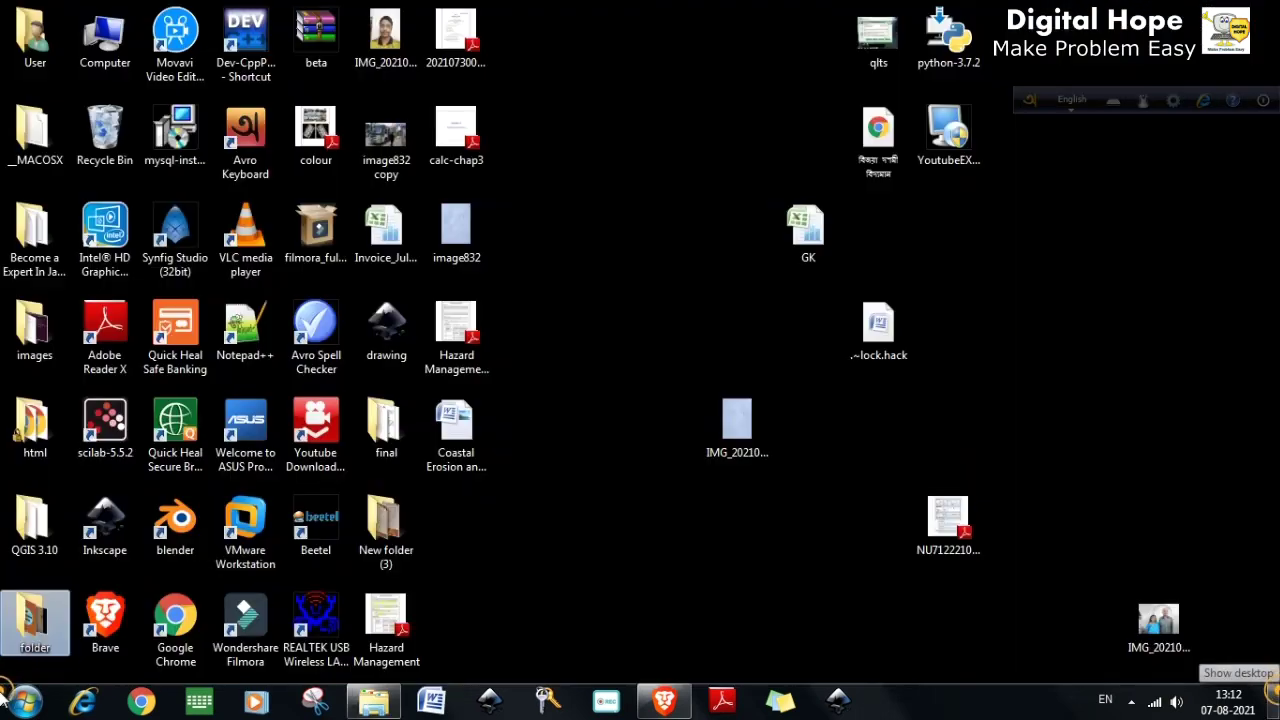
click(838, 700)
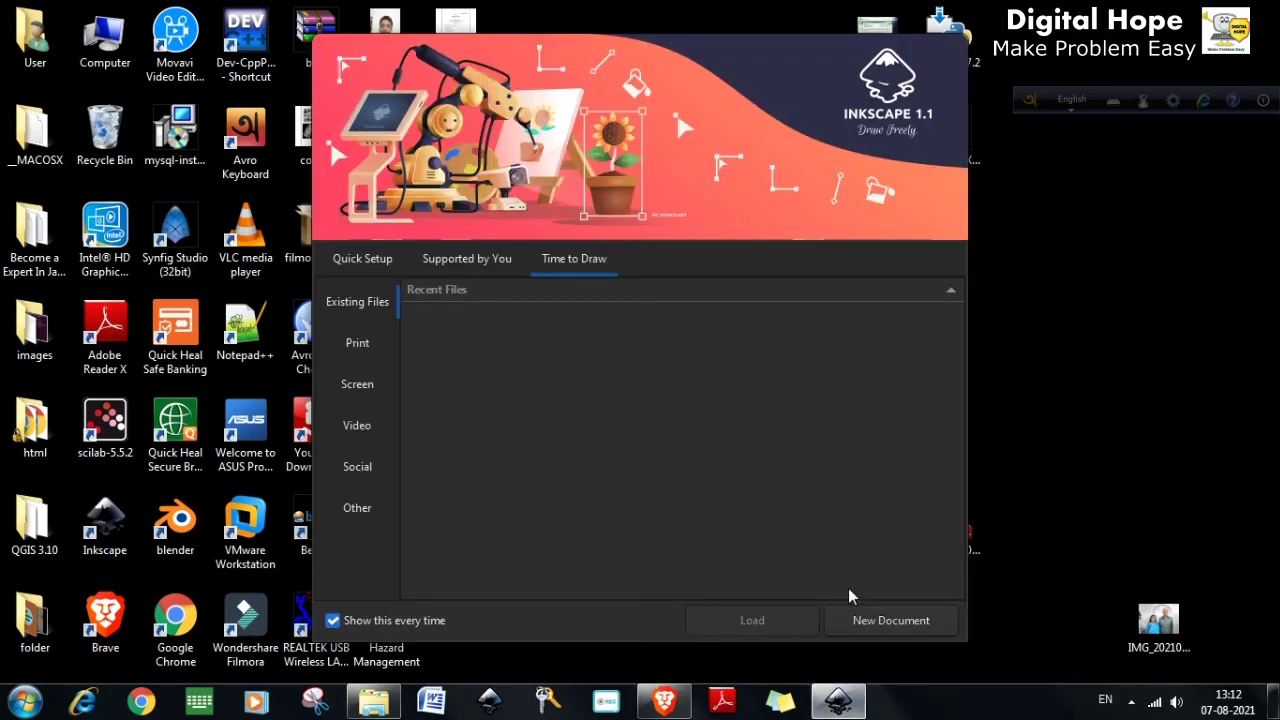
- Look over the welcome screen's quick setup options and create a new document
click(377, 264)
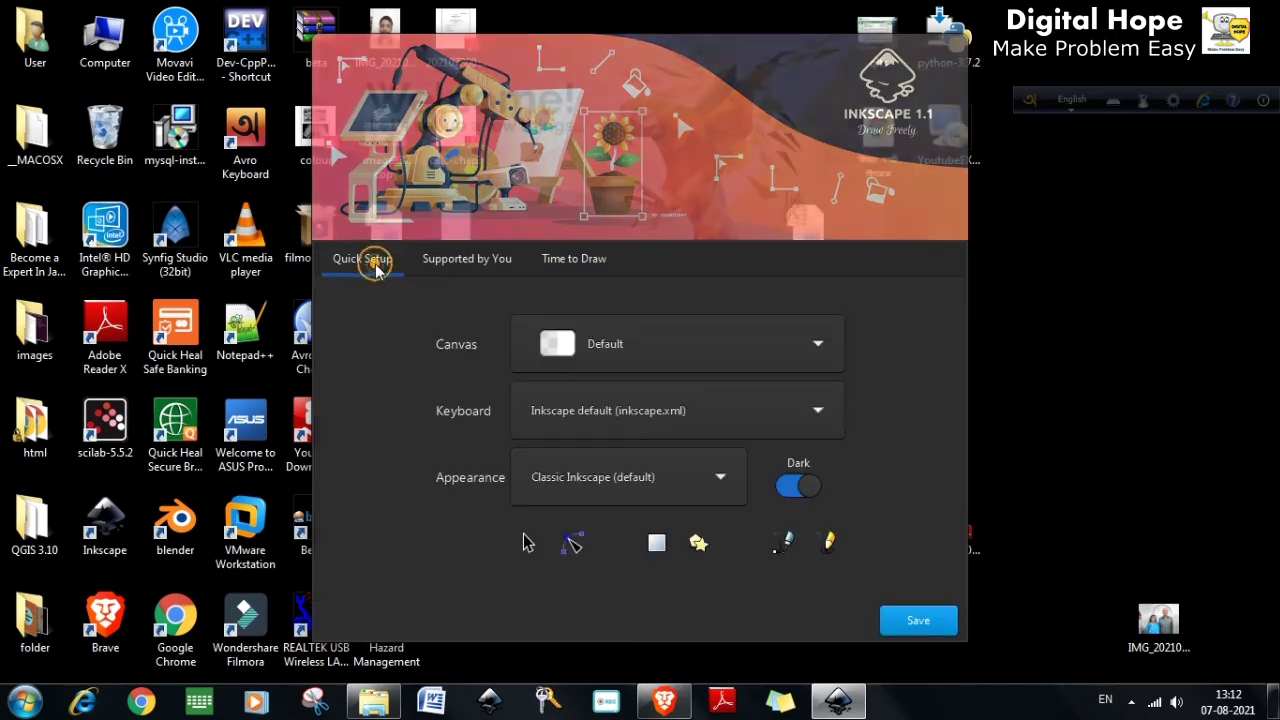
click(573, 259)
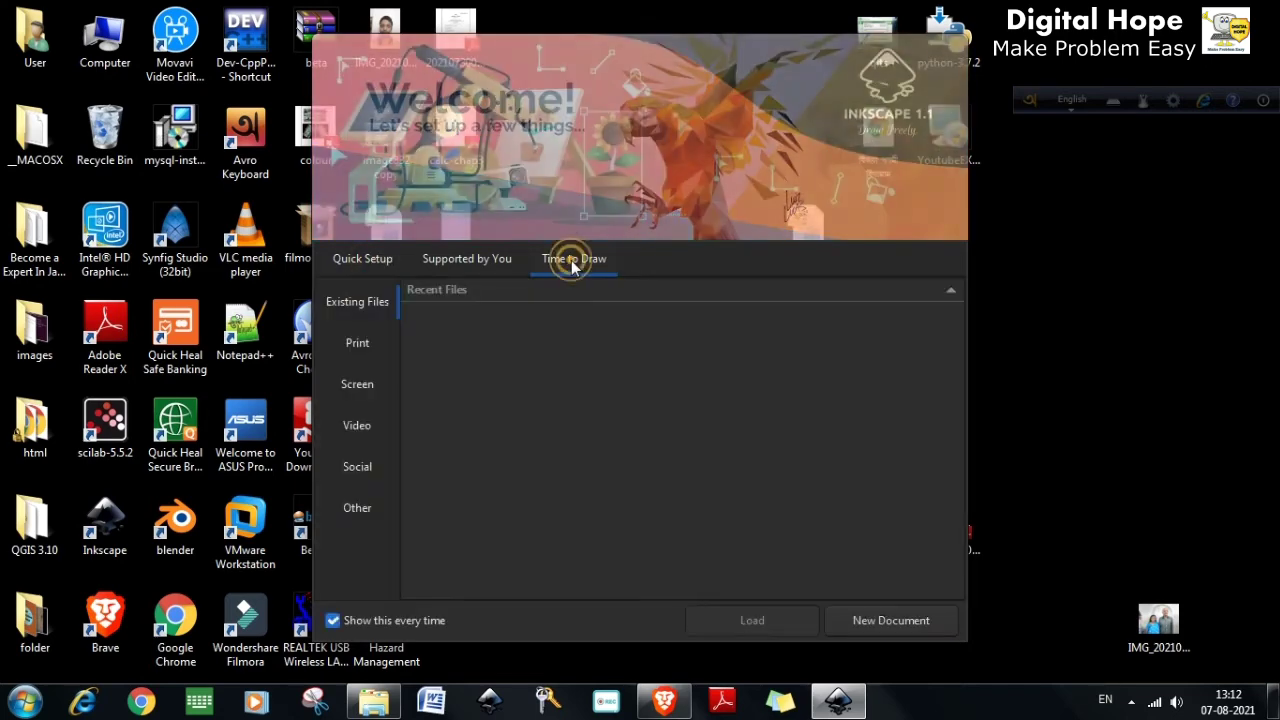
click(895, 628)
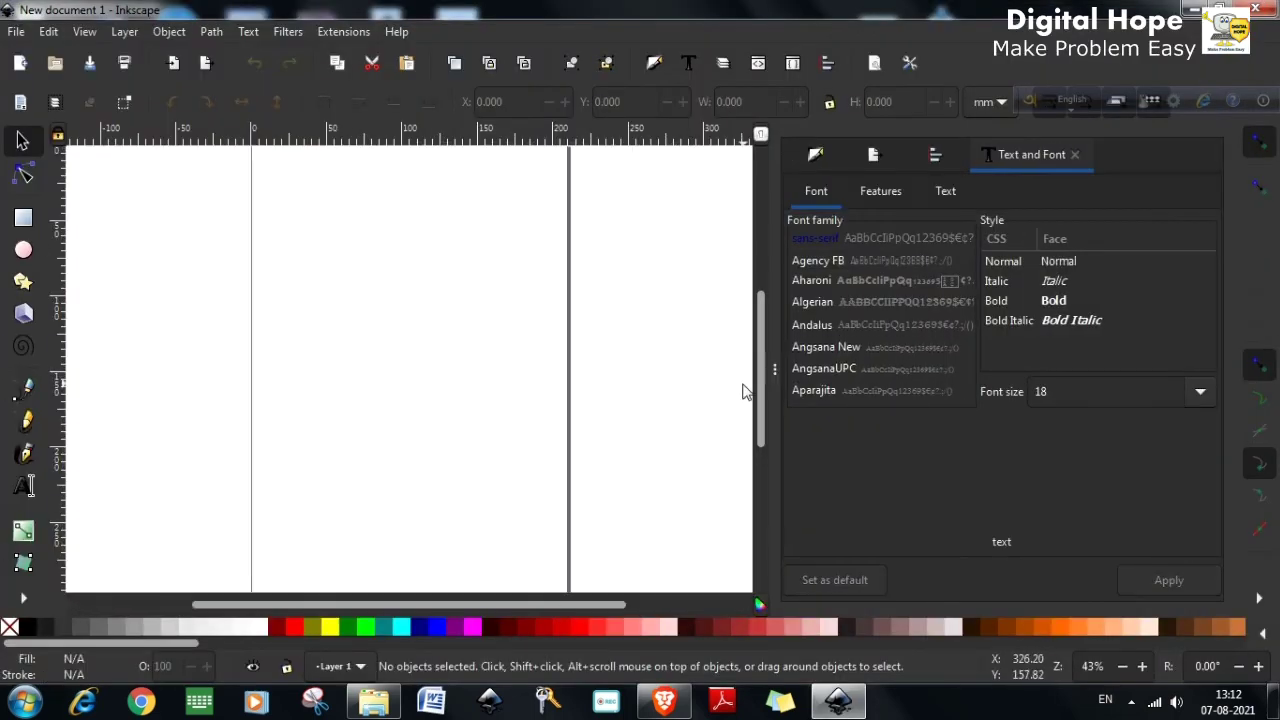
- Close the docked Text and Font, Align and Distribute, PNG export, and Fill and Stroke dialogs
click(1076, 155)
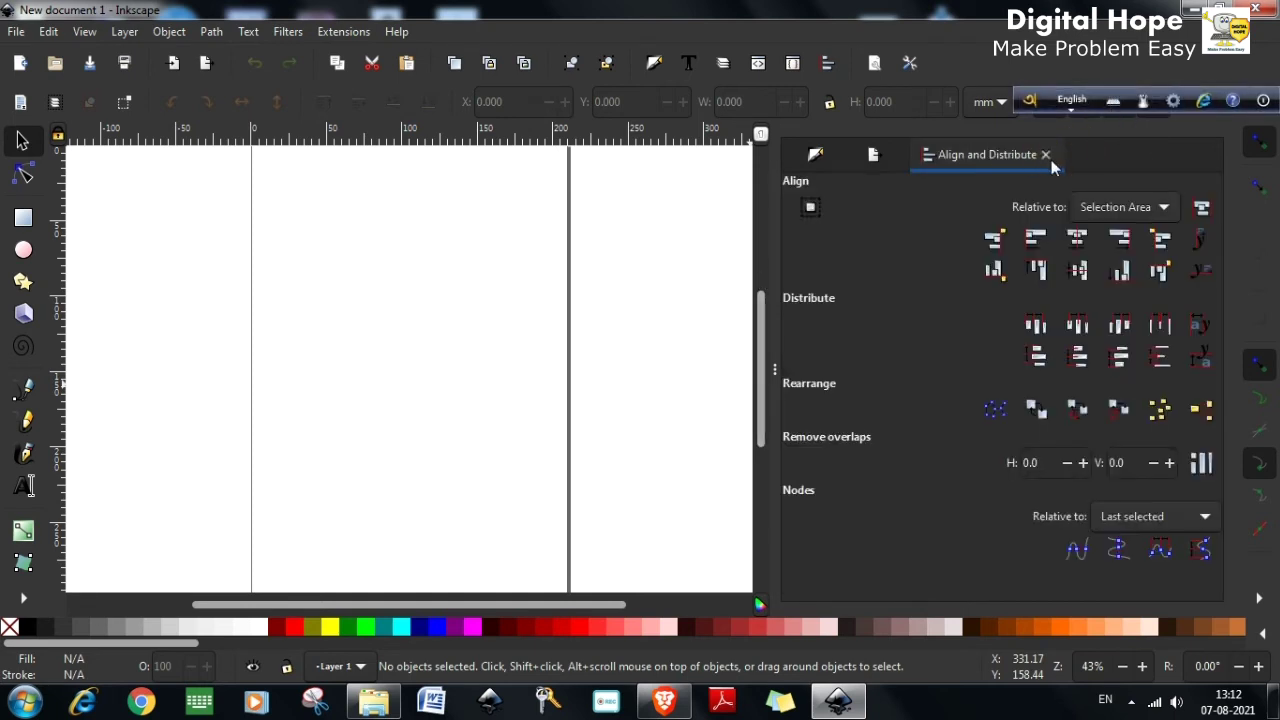
click(1045, 155)
click(1050, 155)
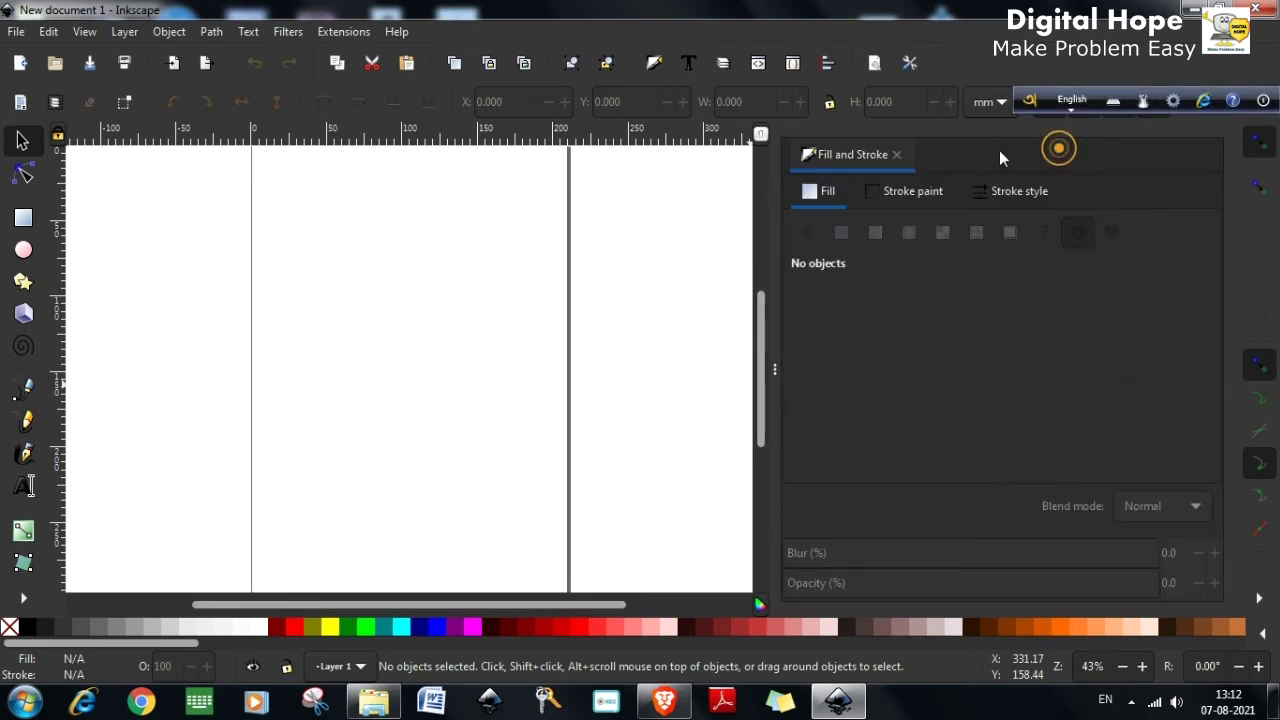
click(897, 155)
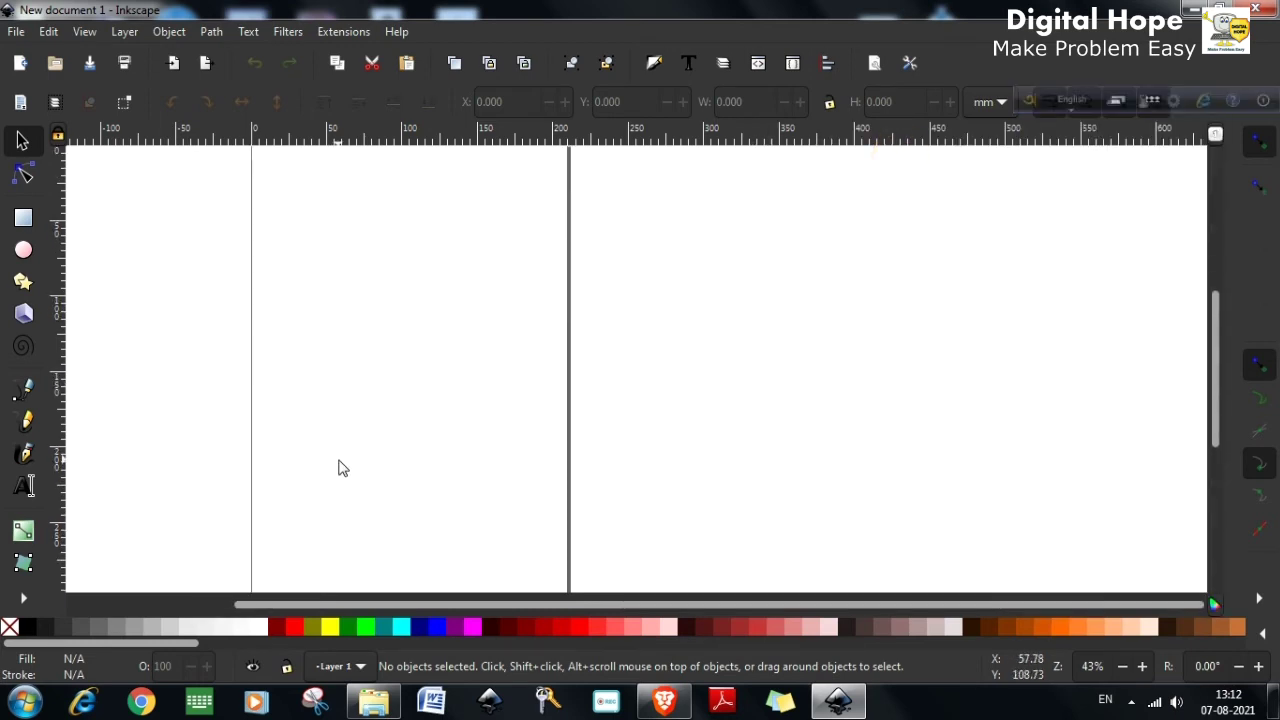
- Launch the older Inkscape installation alongside version 1.1 and maximize its window
click(490, 702)
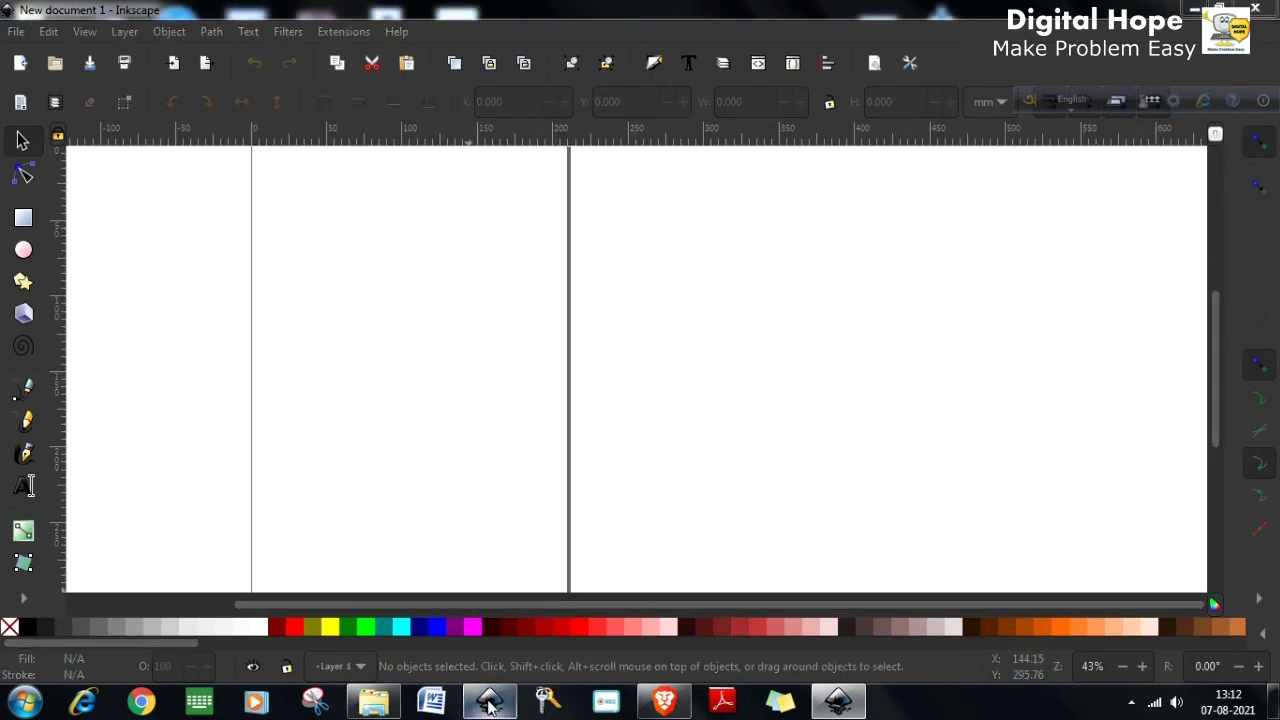
click(489, 706)
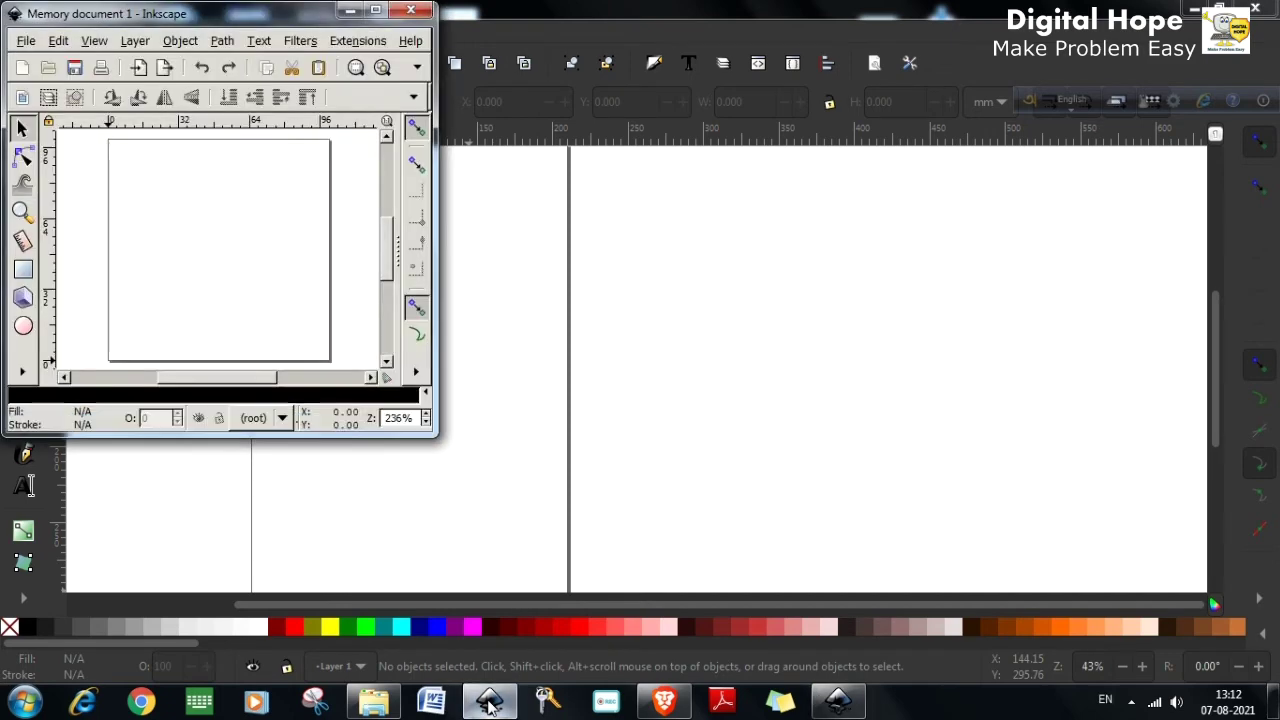
double_click(436, 14)
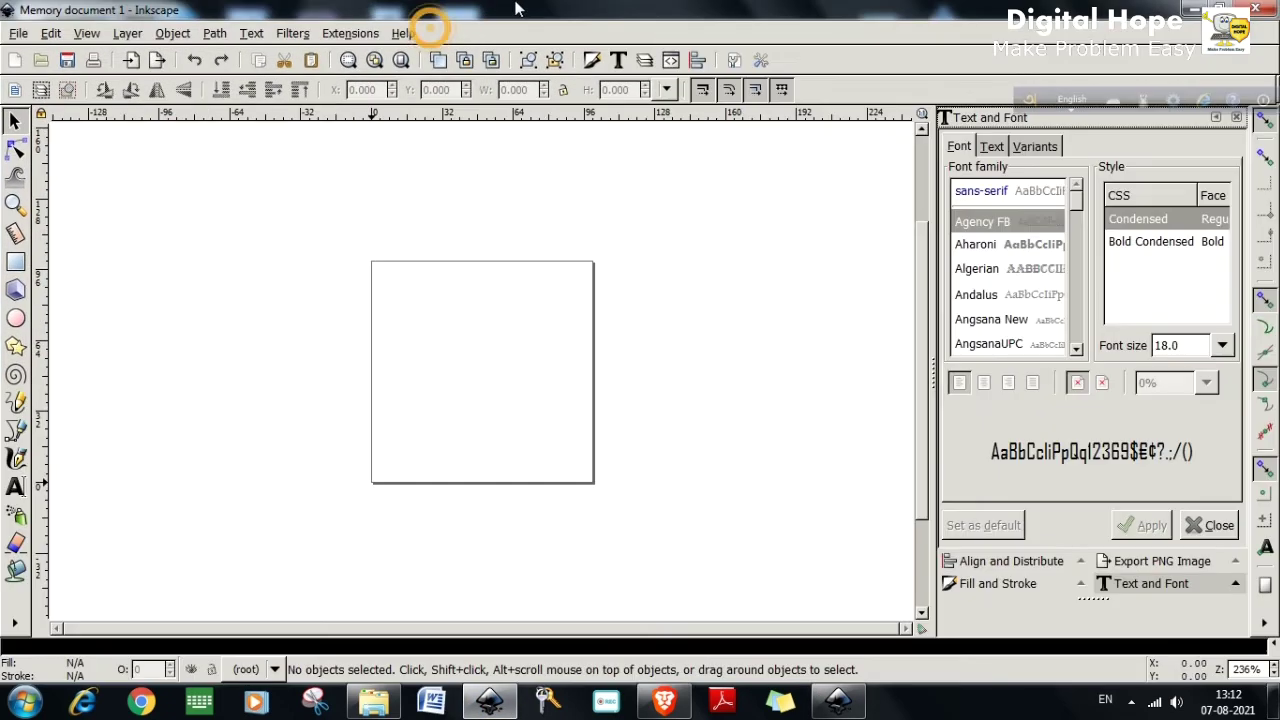
- Check the older Inkscape's version in its About information and close the dialog
click(403, 33)
click(470, 249)
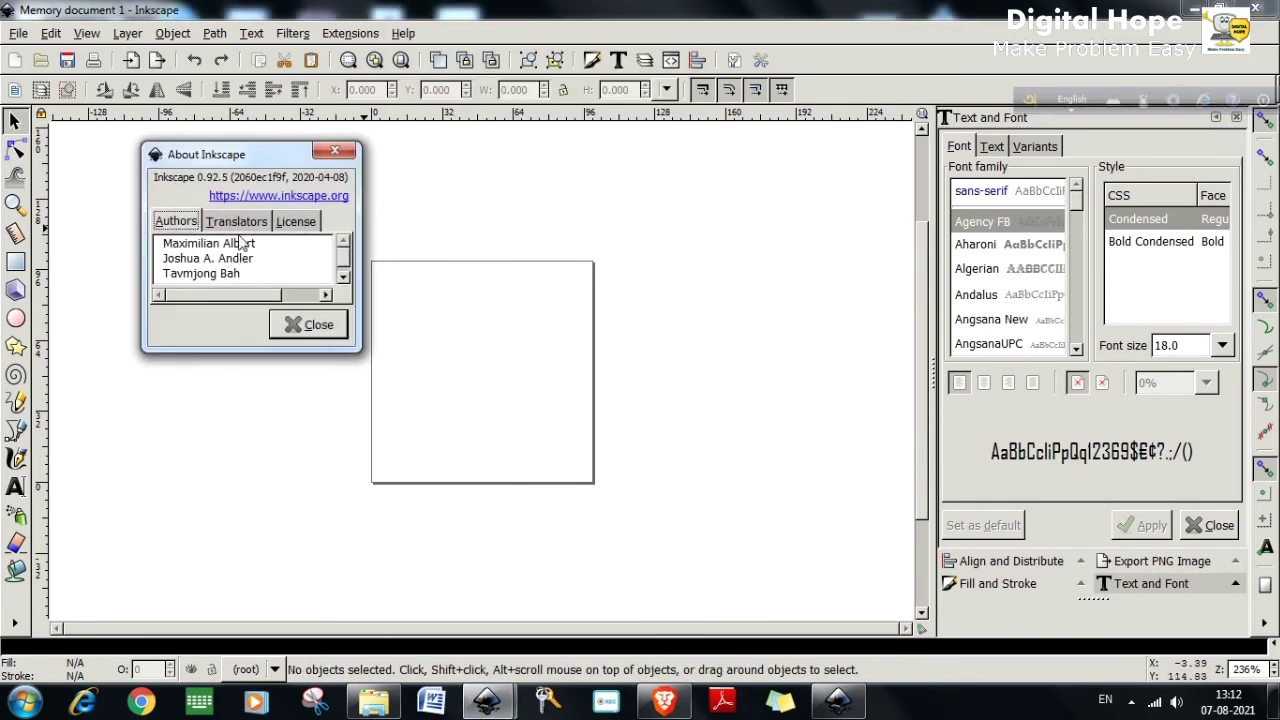
click(326, 153)
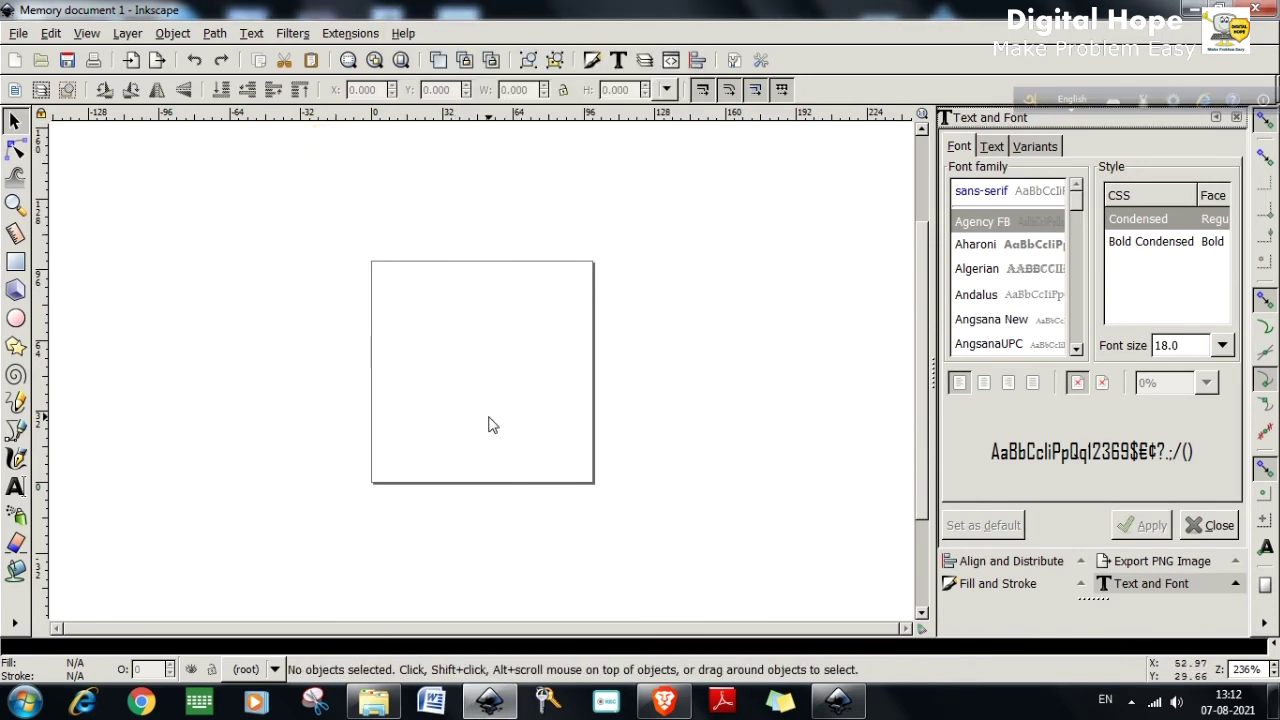